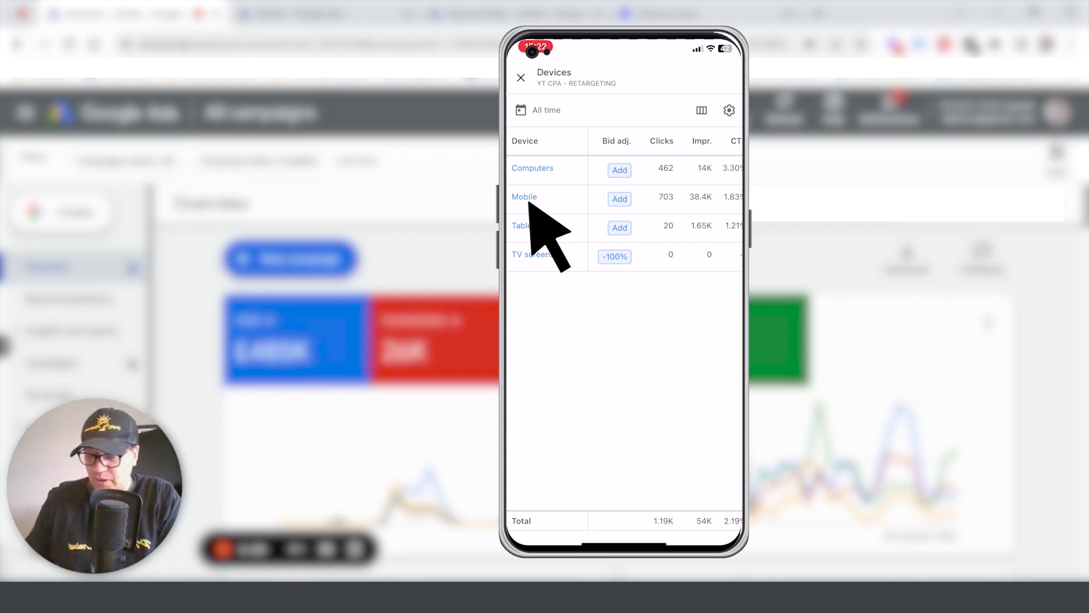
# - Turn on the Computers bid adjustment for the YT CPA - RETARGETING campaign, enter a 100% increase, and try shifting it toward a decrease
pyautogui.click(621, 169)
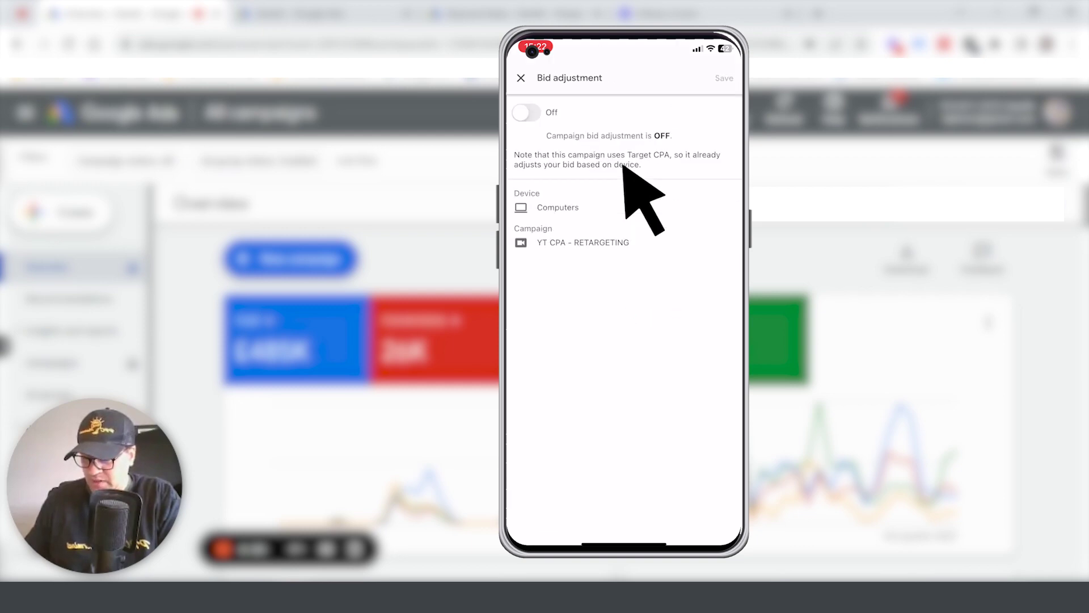
pyautogui.click(522, 108)
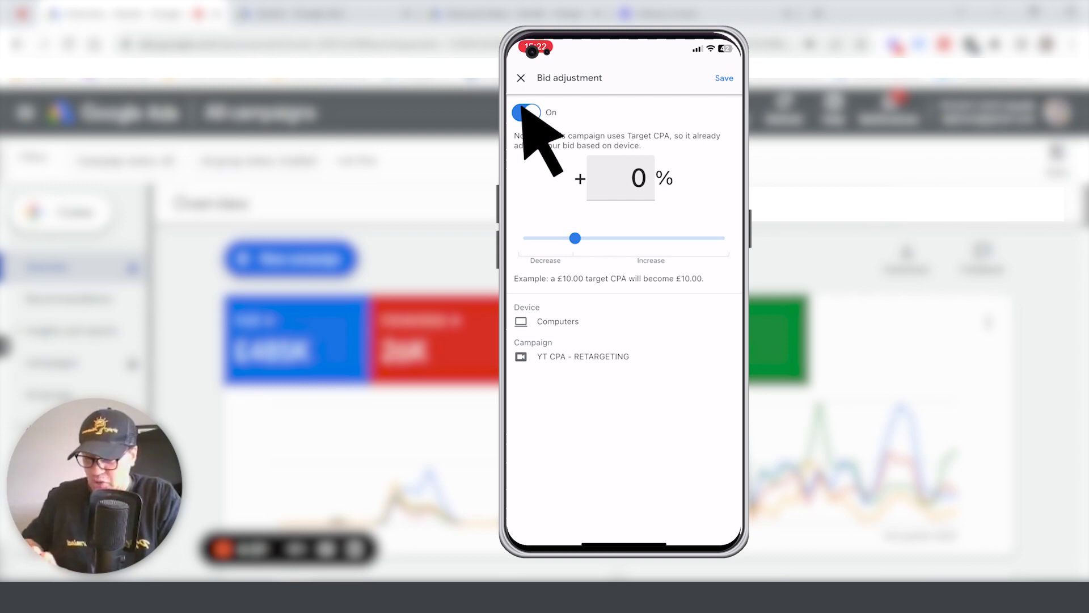
pyautogui.click(621, 178)
pyautogui.write('1')
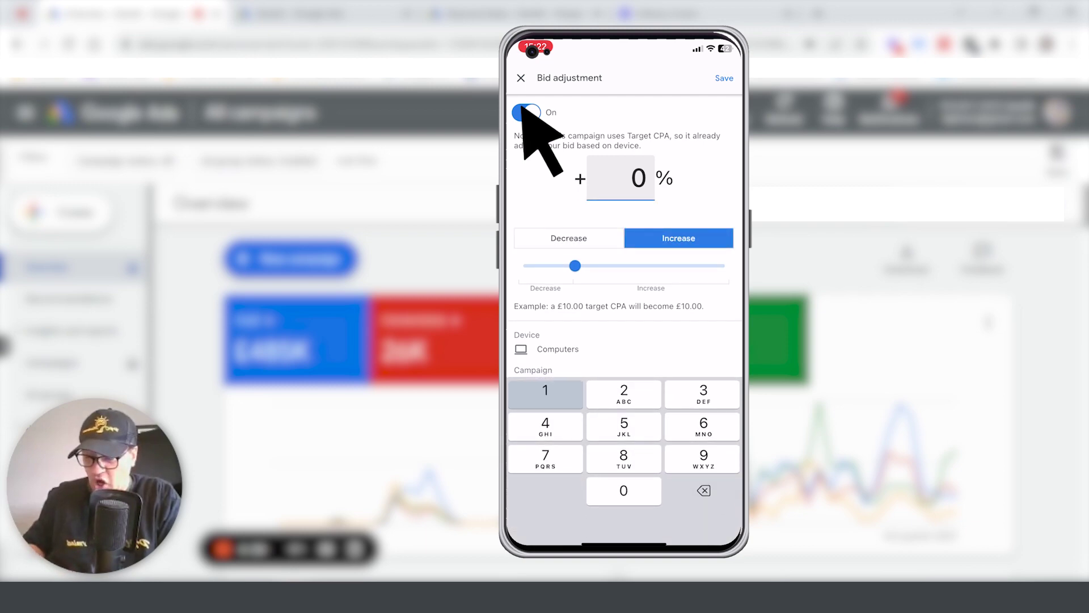
pyautogui.write('00')
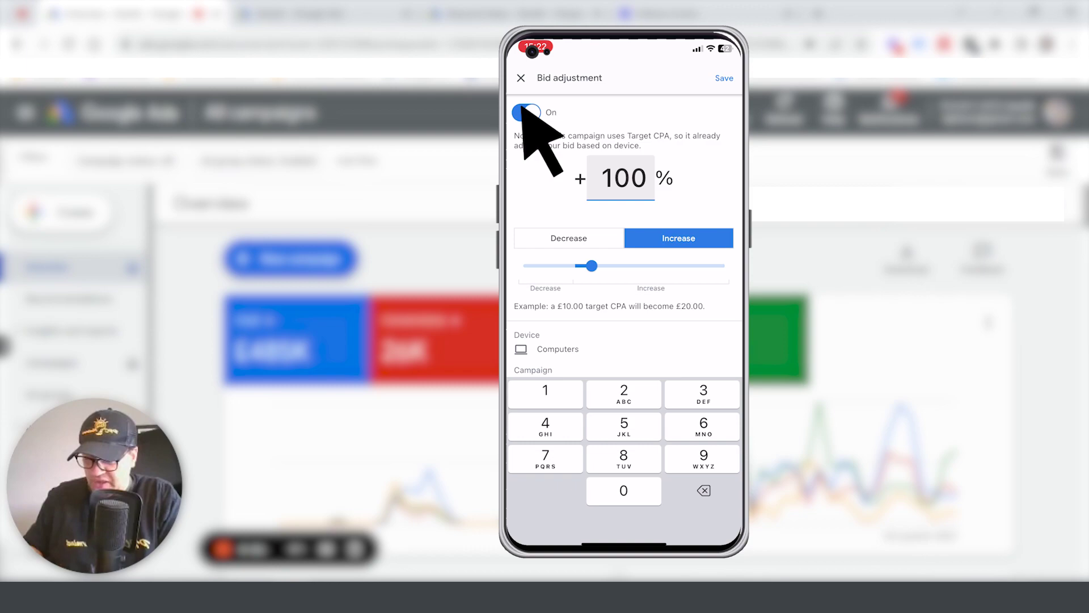
pyautogui.moveTo(591, 265); pyautogui.dragTo(525, 238)
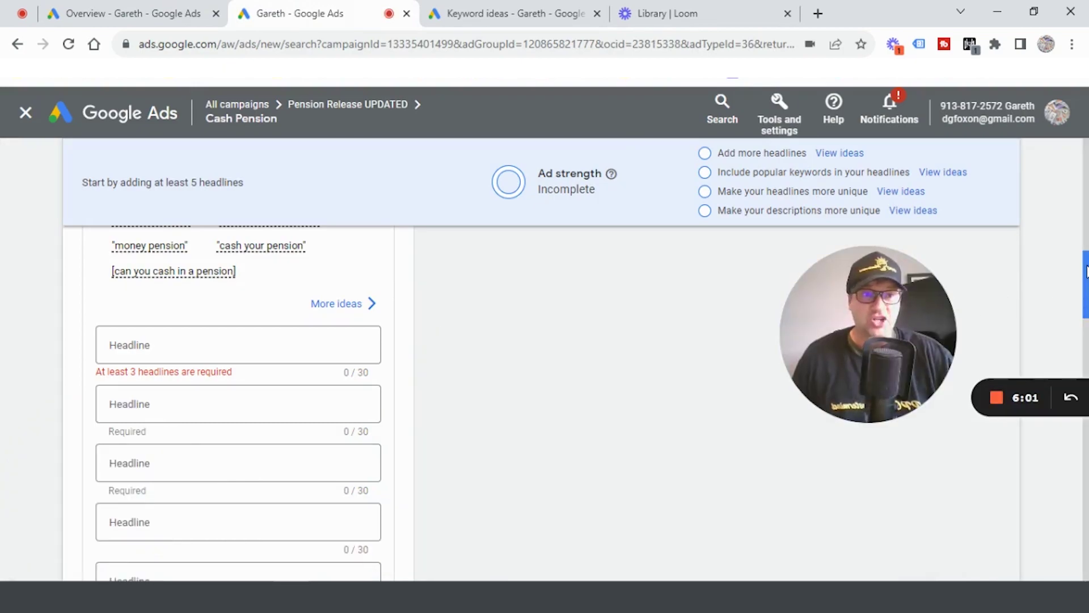
# - Compare the desktop and mobile previews of the responsive search ad in the Cash Pension ad group
pyautogui.moveTo(1086, 278); pyautogui.dragTo(1086, 175)
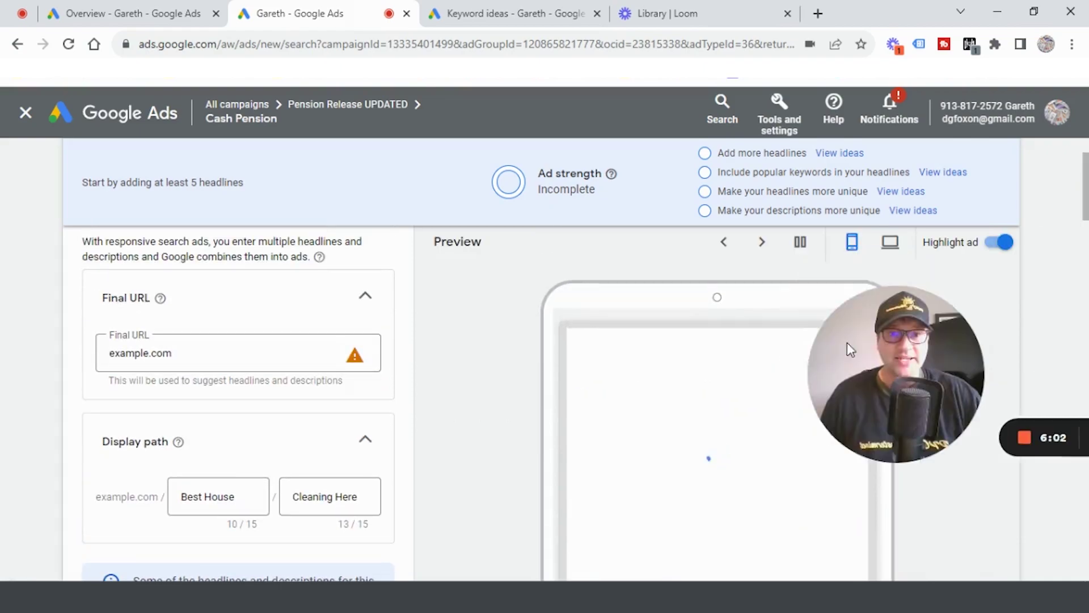
pyautogui.moveTo(991, 325); pyautogui.dragTo(490, 145)
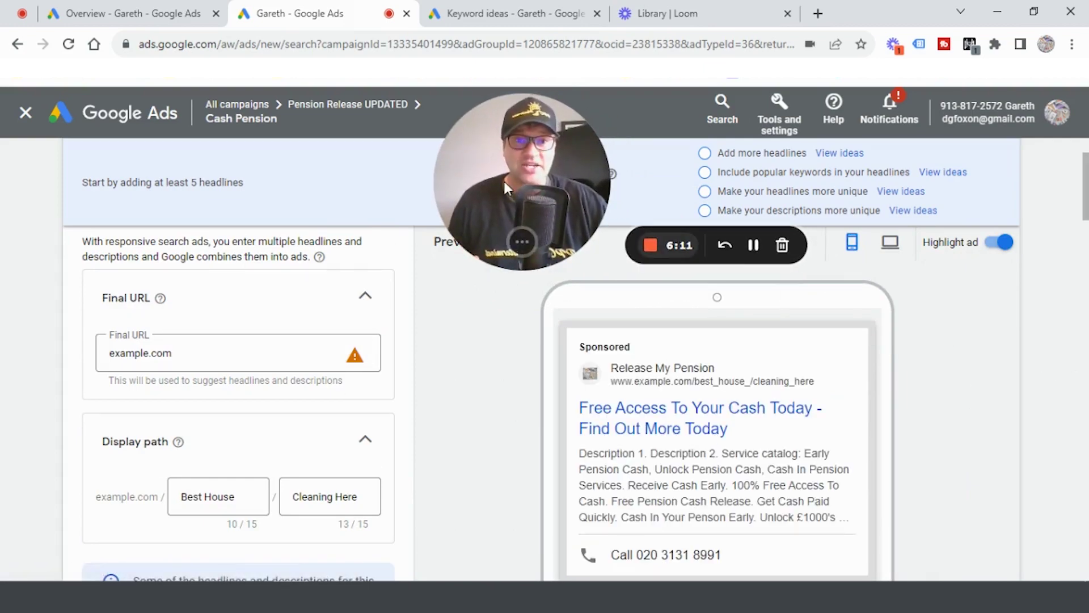
pyautogui.moveTo(504, 182); pyautogui.dragTo(400, 168)
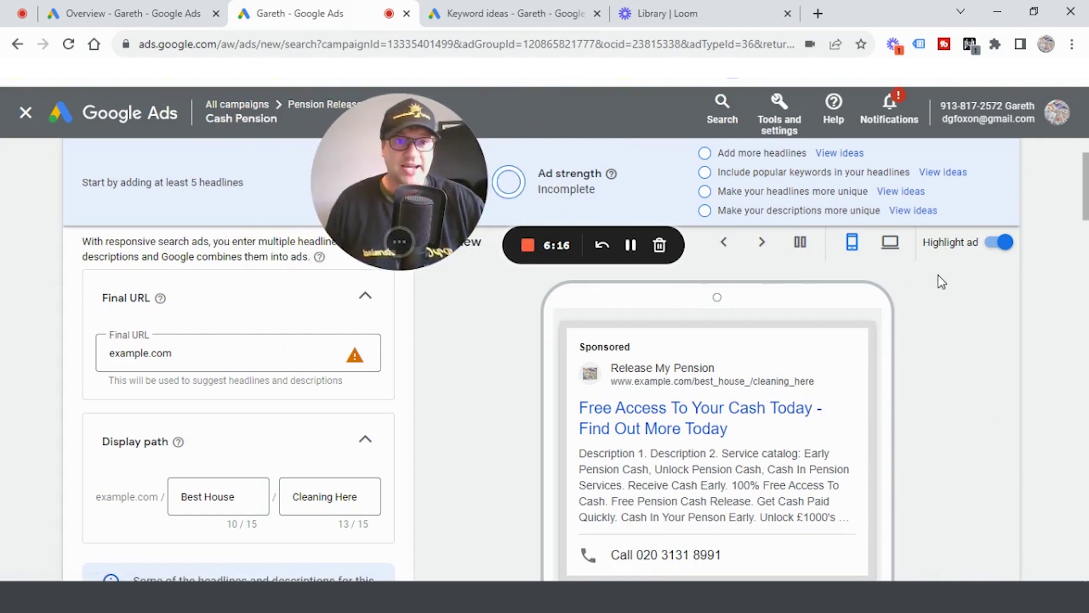
pyautogui.click(889, 250)
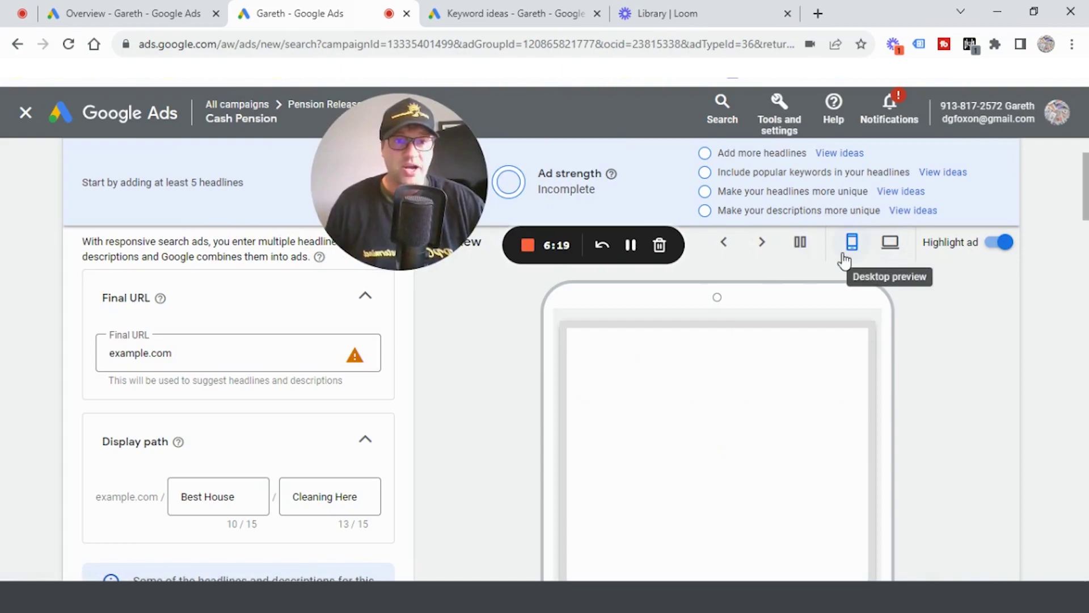
pyautogui.click(889, 250)
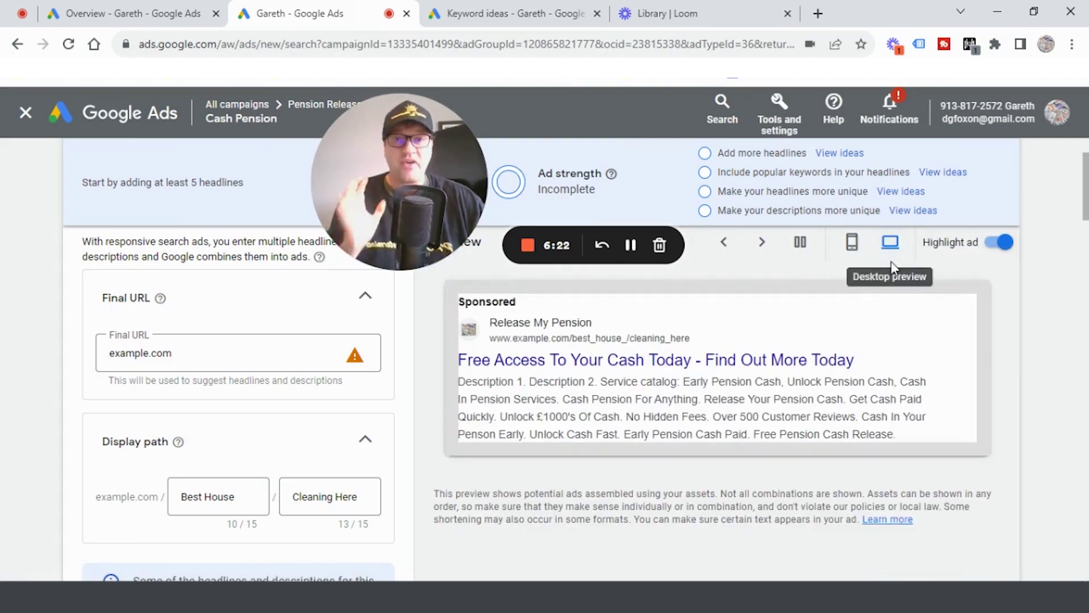
pyautogui.click(852, 243)
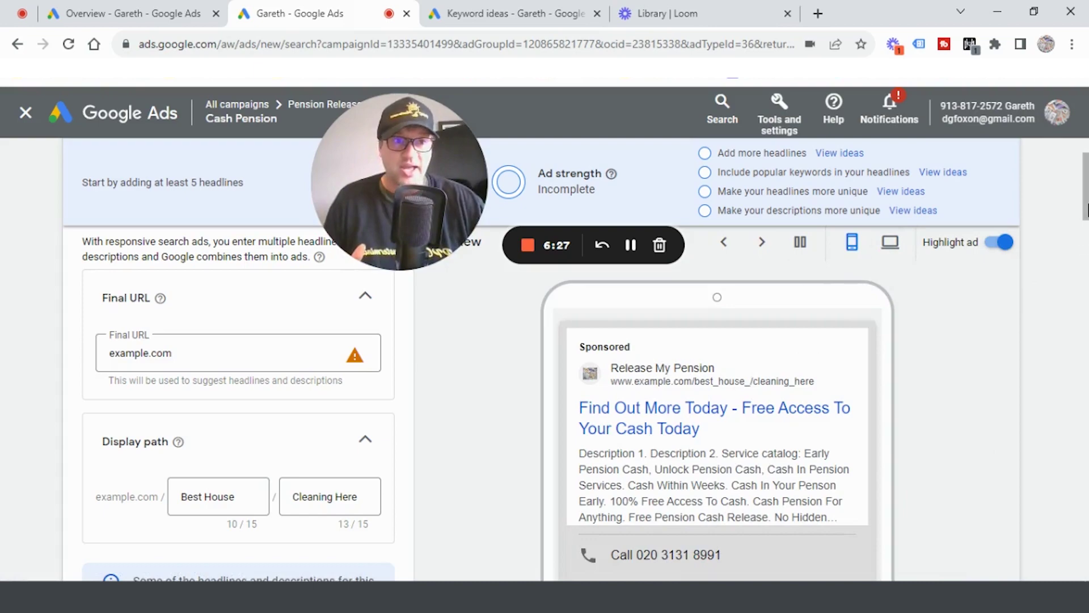
pyautogui.scroll(-1, 1086, 239)
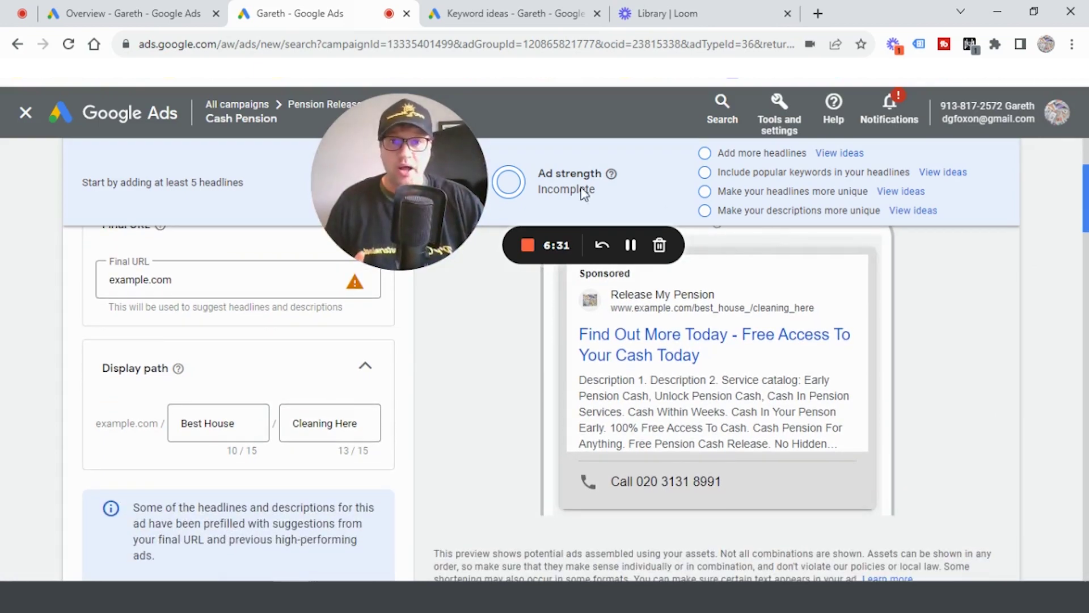
pyautogui.moveTo(393, 171); pyautogui.dragTo(427, 164)
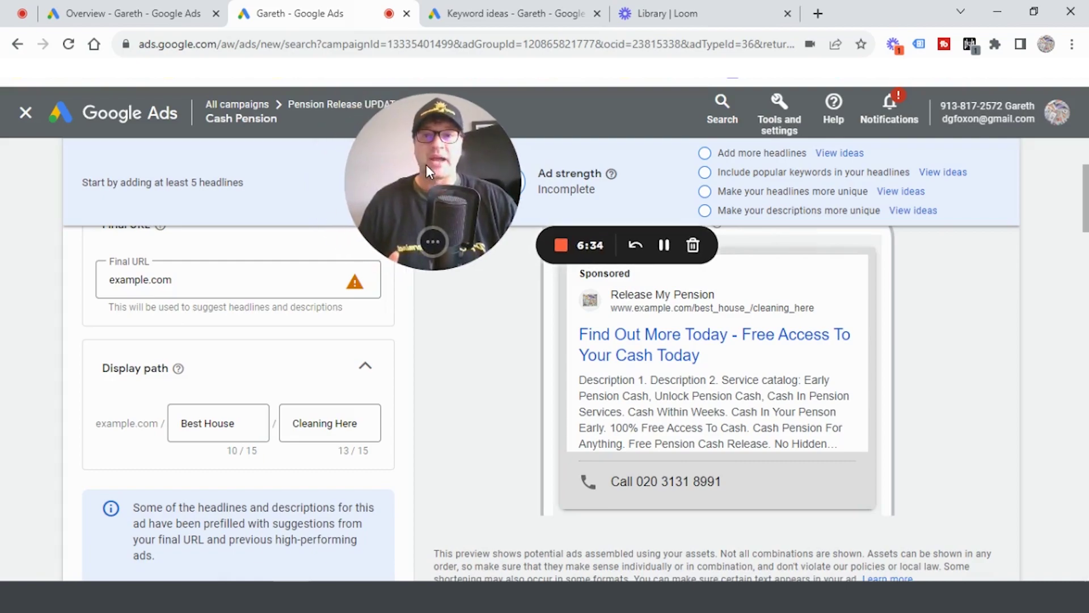
pyautogui.moveTo(1086, 204)
pyautogui.mouseDown()
pyautogui.moveTo(1087, 181)
pyautogui.moveTo(1086, 204)
pyautogui.mouseUp()
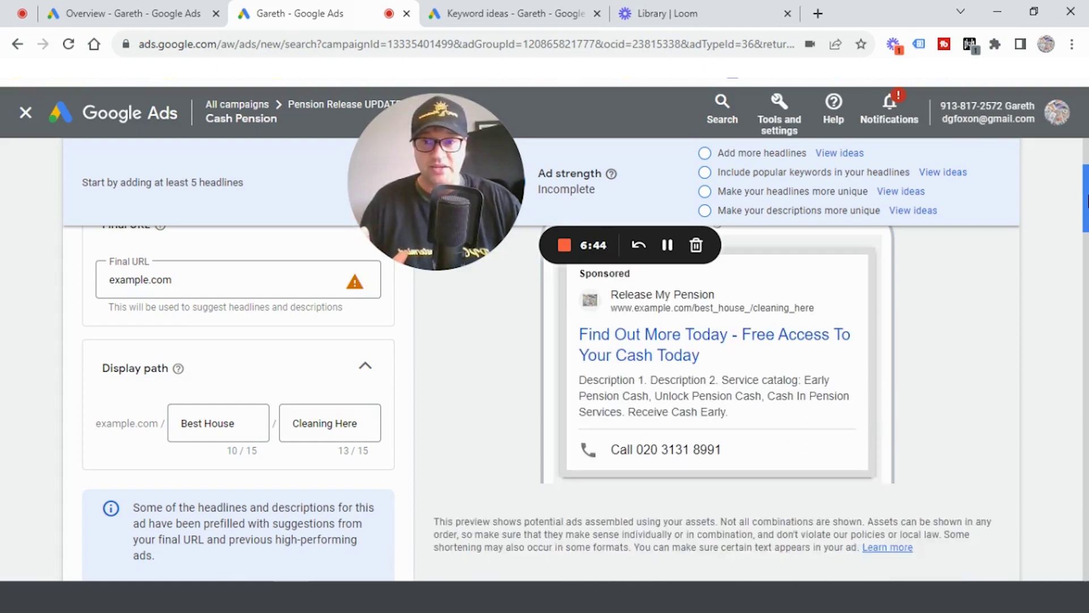
pyautogui.moveTo(1086, 205)
pyautogui.mouseDown()
pyautogui.moveTo(1086, 279)
pyautogui.moveTo(1086, 203)
pyautogui.mouseUp()
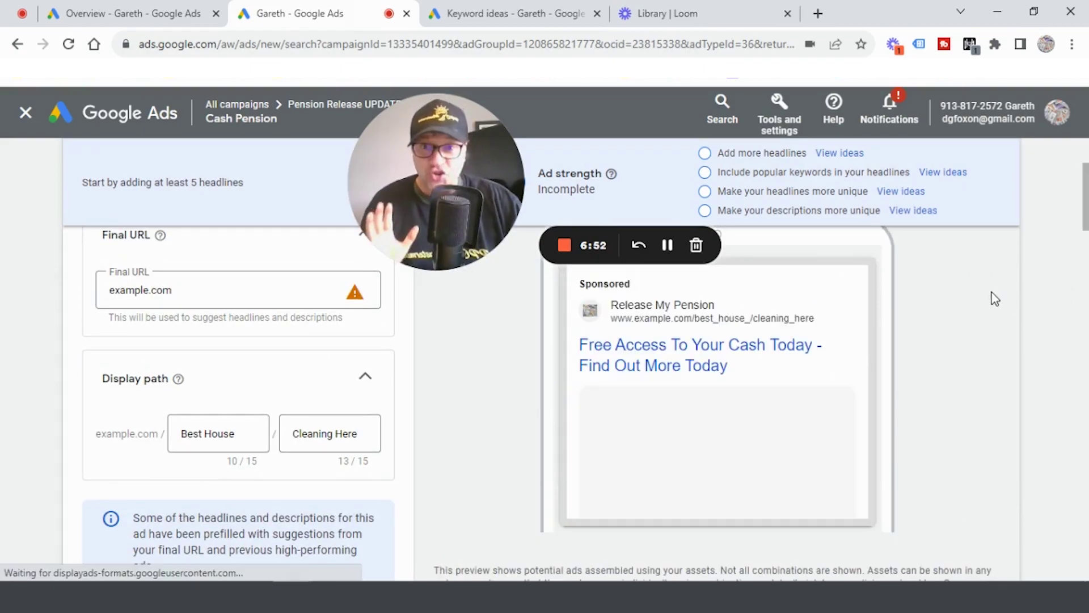
# - Switch to the Keyword Planner ideas for cleaning services and dismiss the notification covering them
pyautogui.click(548, 16)
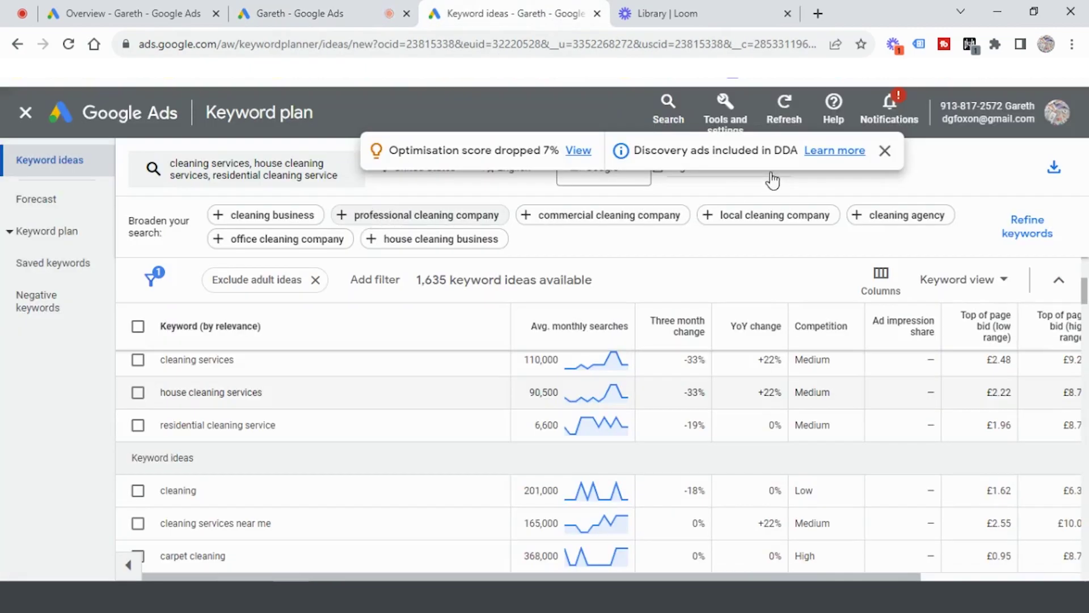
pyautogui.click(885, 150)
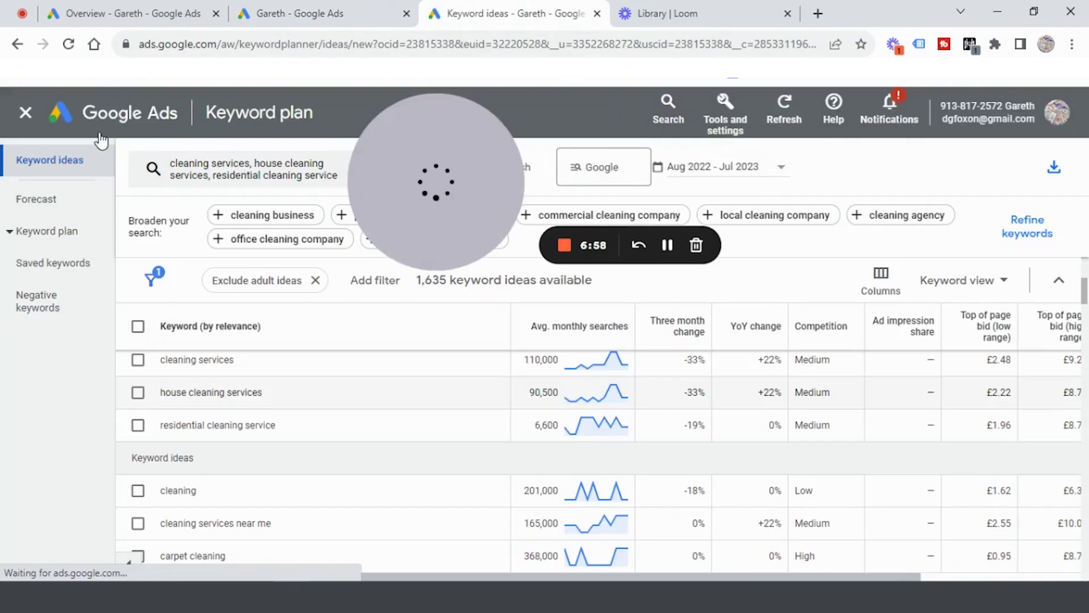
pyautogui.moveTo(436, 215); pyautogui.dragTo(715, 273)
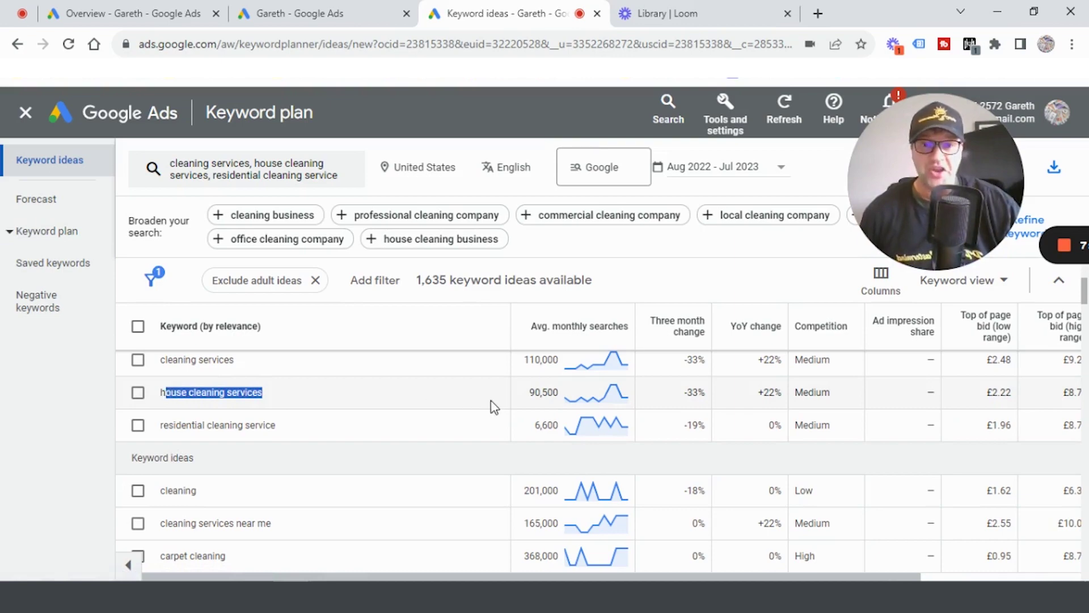
# - Copy the keyword "house cleaning services" from the keyword ideas table
pyautogui.moveTo(530, 392); pyautogui.dragTo(550, 397)
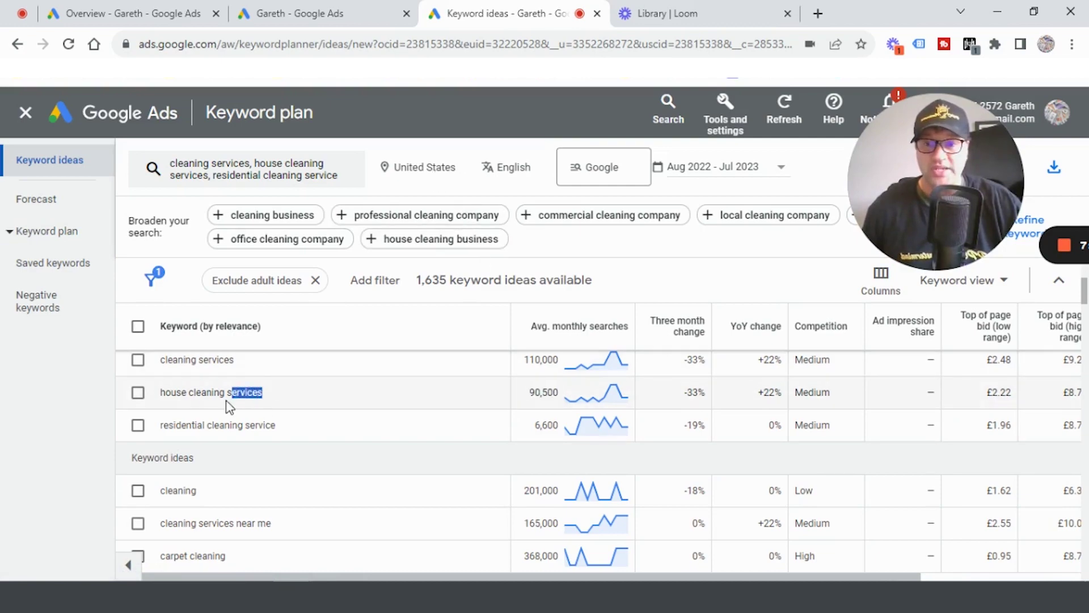
pyautogui.moveTo(229, 406); pyautogui.dragTo(163, 403)
pyautogui.rightClick(170, 397)
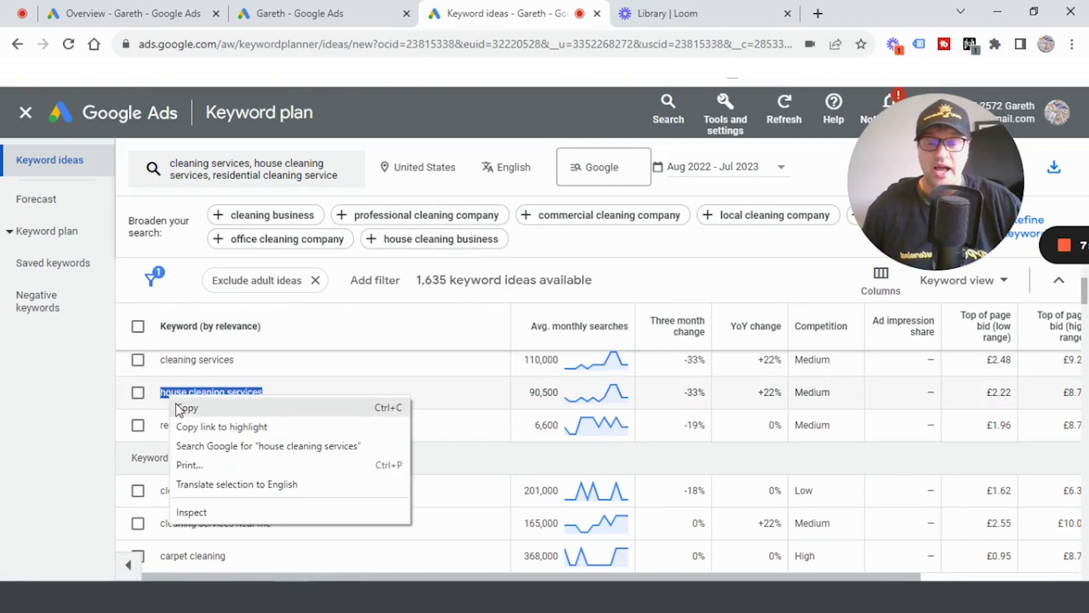
pyautogui.click(185, 407)
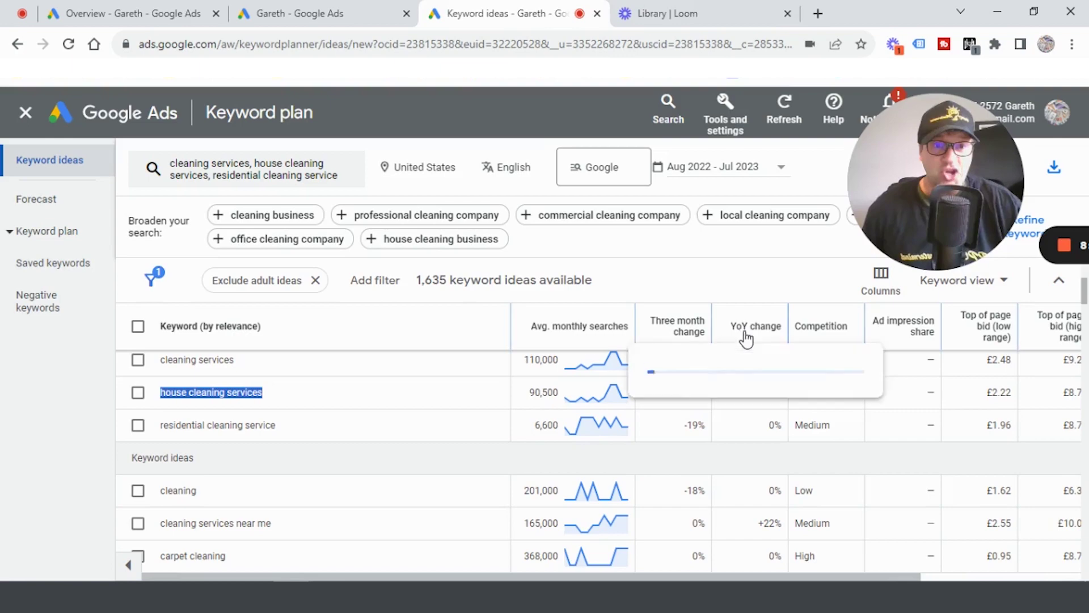
pyautogui.click(760, 404)
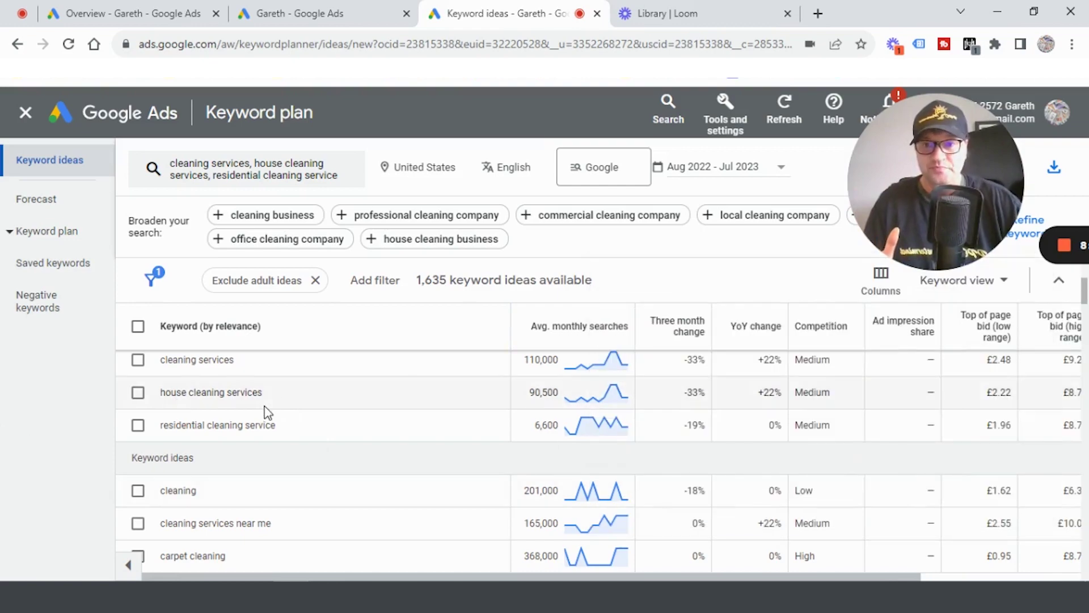
pyautogui.rightClick(162, 397)
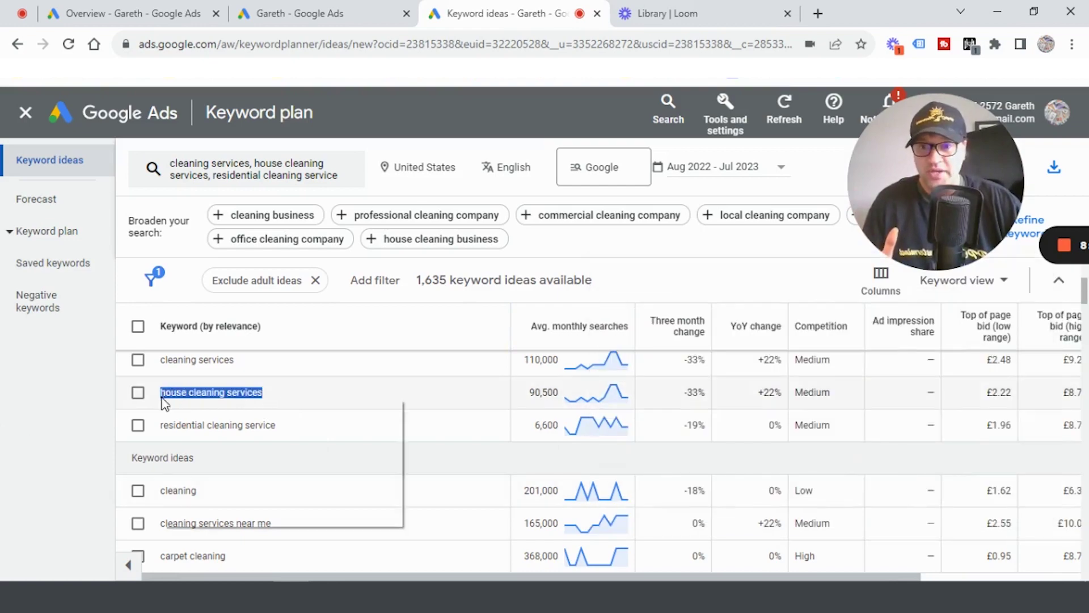
pyautogui.click(178, 409)
# - Return to the Cash Pension responsive search ad and paste "house cleaning services" as the first headline
pyautogui.click(267, 9)
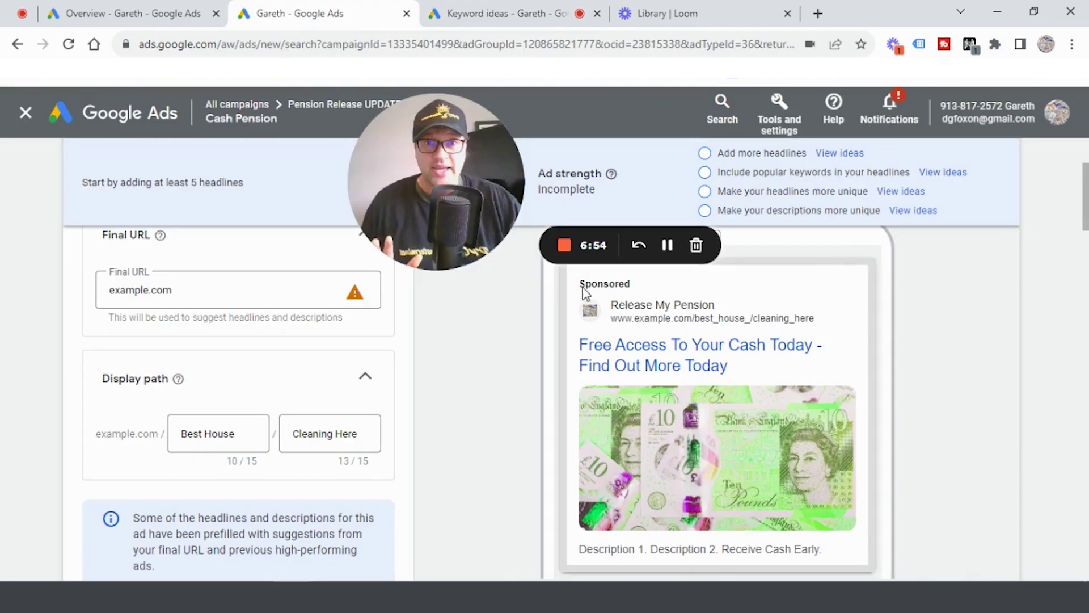
pyautogui.scroll(-7, 468, 394)
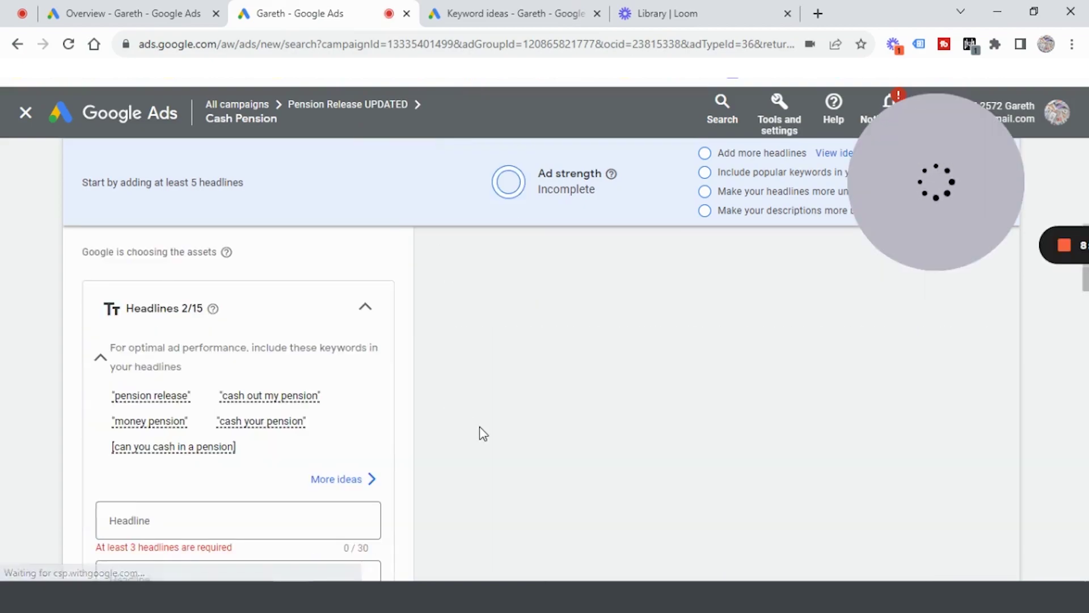
pyautogui.scroll(-1, 477, 427)
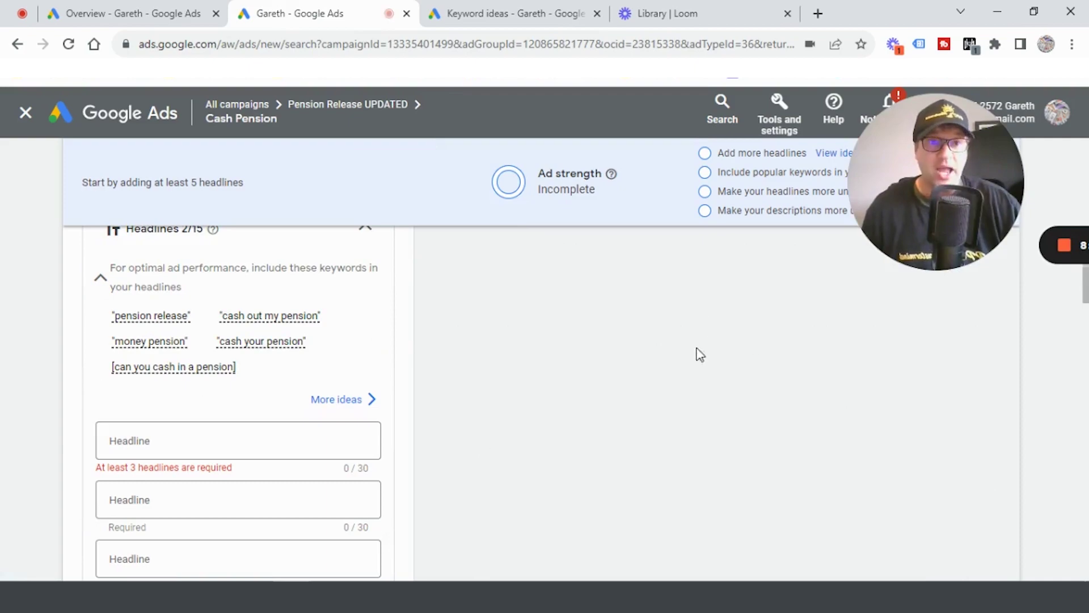
pyautogui.scroll(10, 1085, 275)
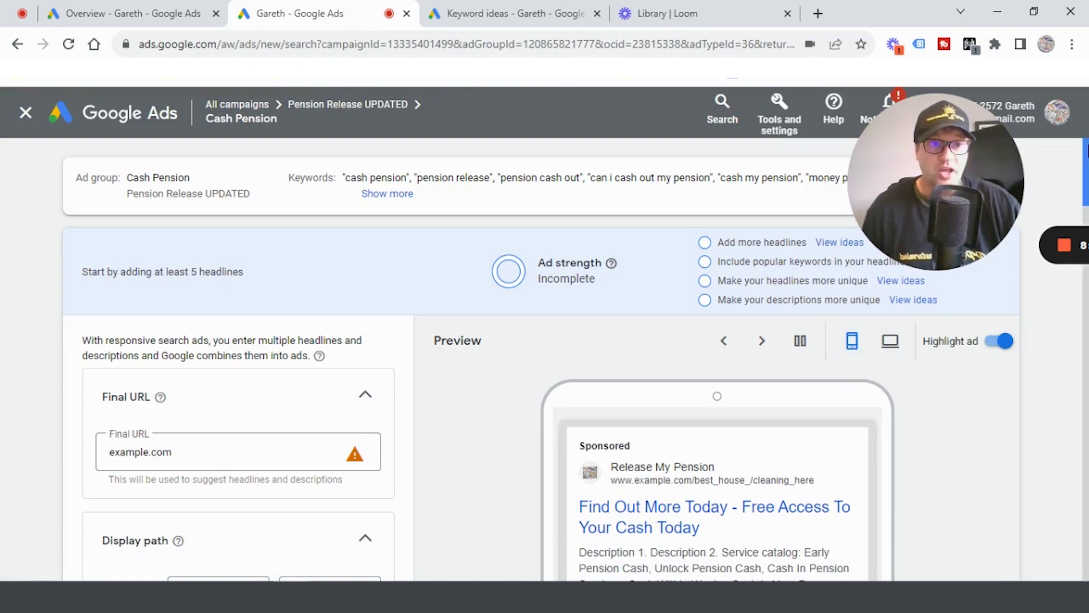
pyautogui.scroll(-5, 1085, 209)
pyautogui.scroll(4, 1086, 209)
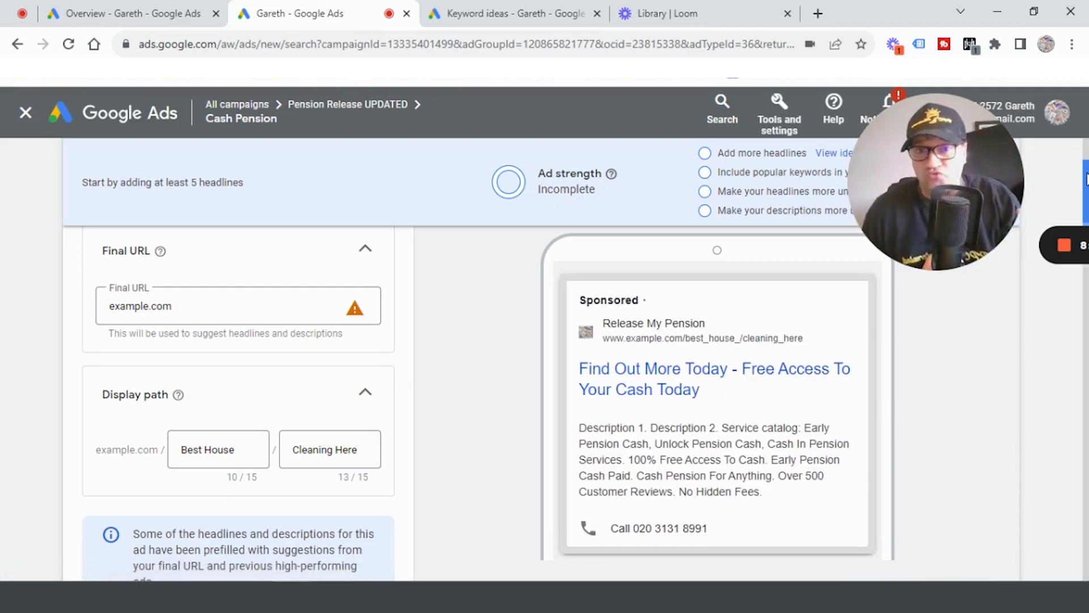
pyautogui.moveTo(1084, 176); pyautogui.dragTo(1087, 273)
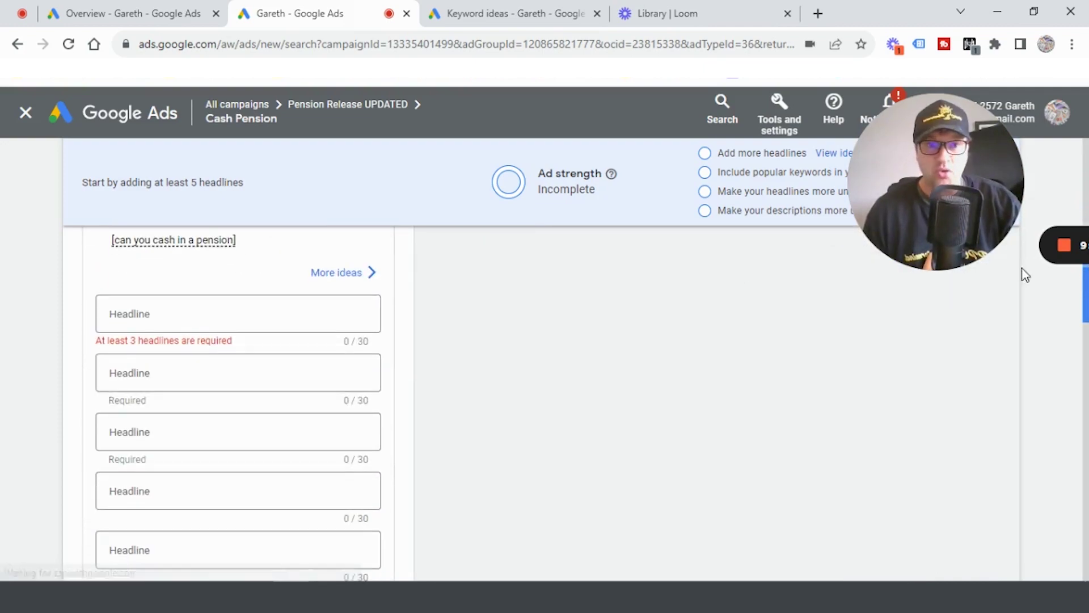
pyautogui.click(173, 309)
pyautogui.rightClick(173, 309)
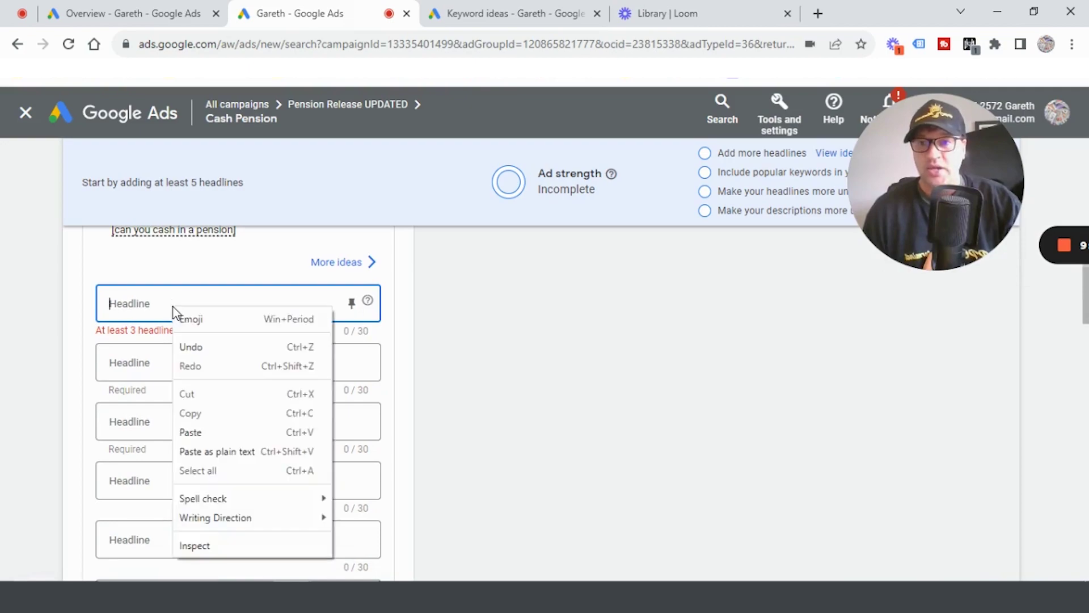
pyautogui.click(230, 431)
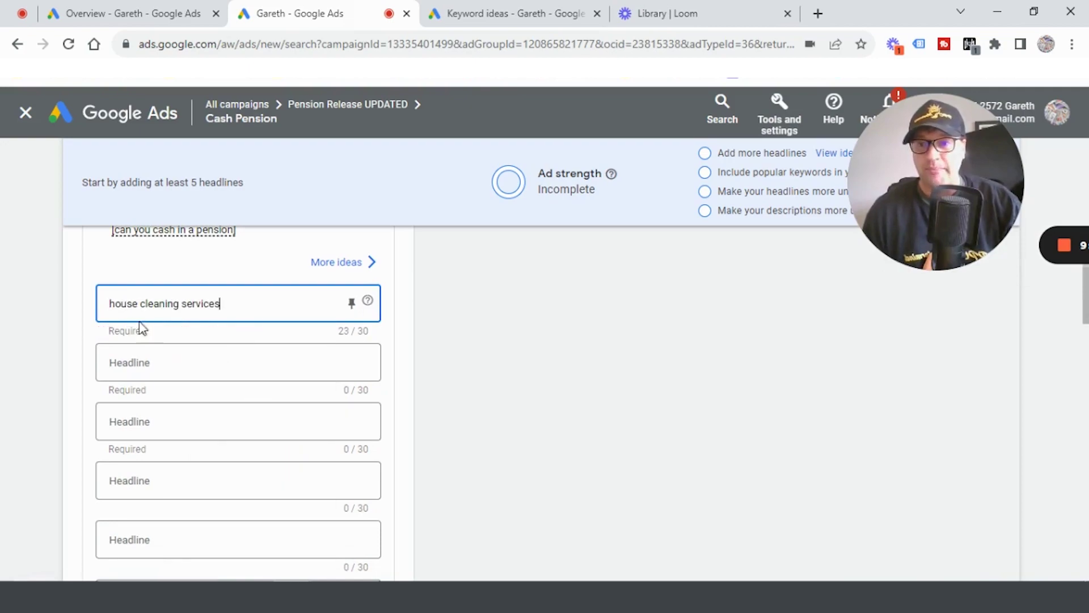
# - Edit the first headline to read "Local house cleaning services." and move on to the empty second headline
pyautogui.click(117, 299)
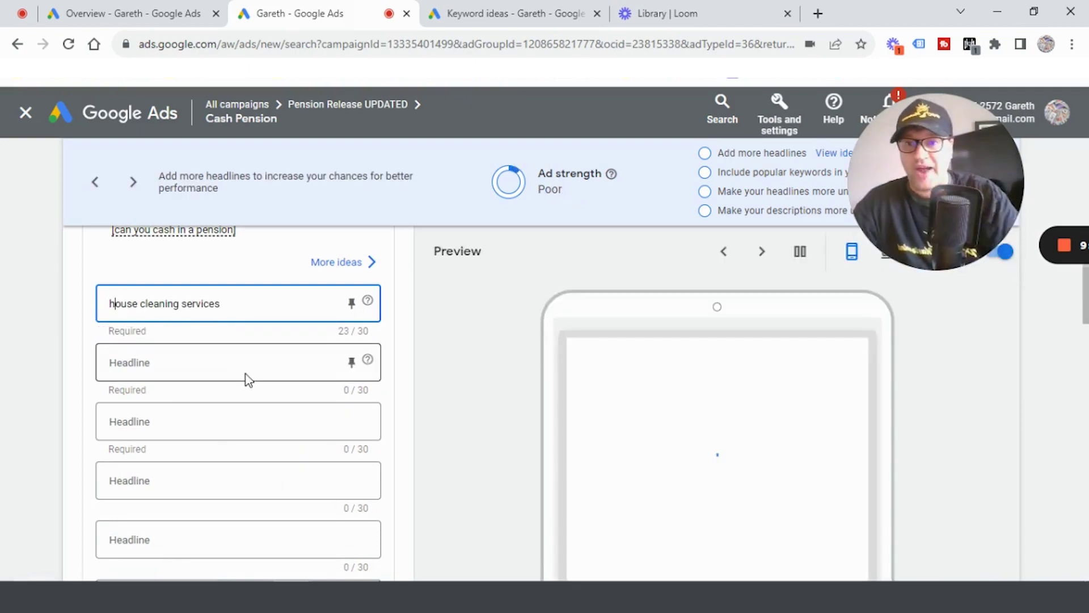
pyautogui.click(236, 304)
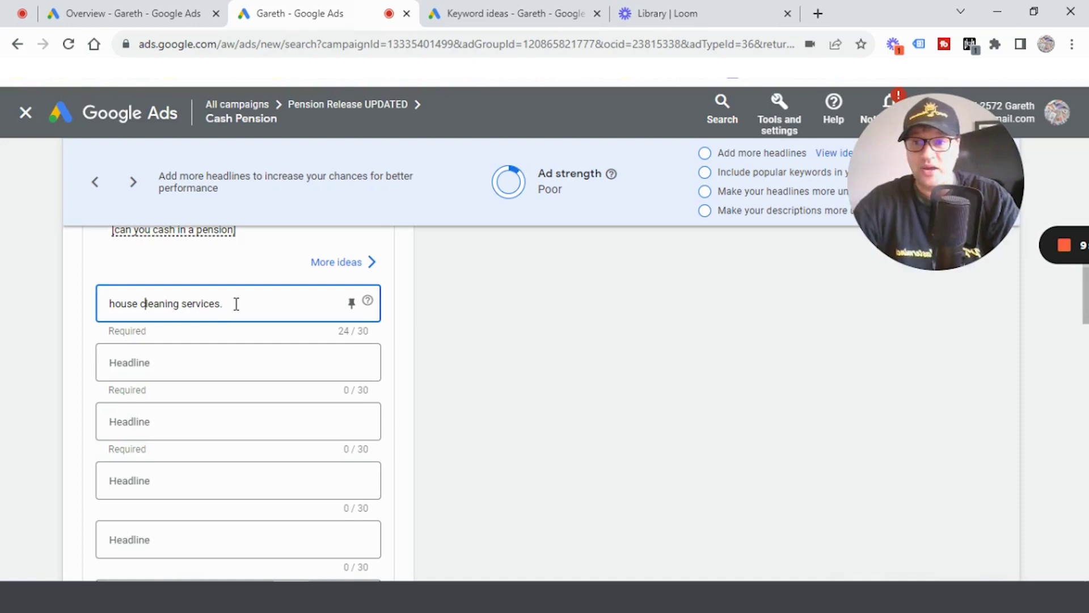
pyautogui.press('Home')
pyautogui.write('Local')
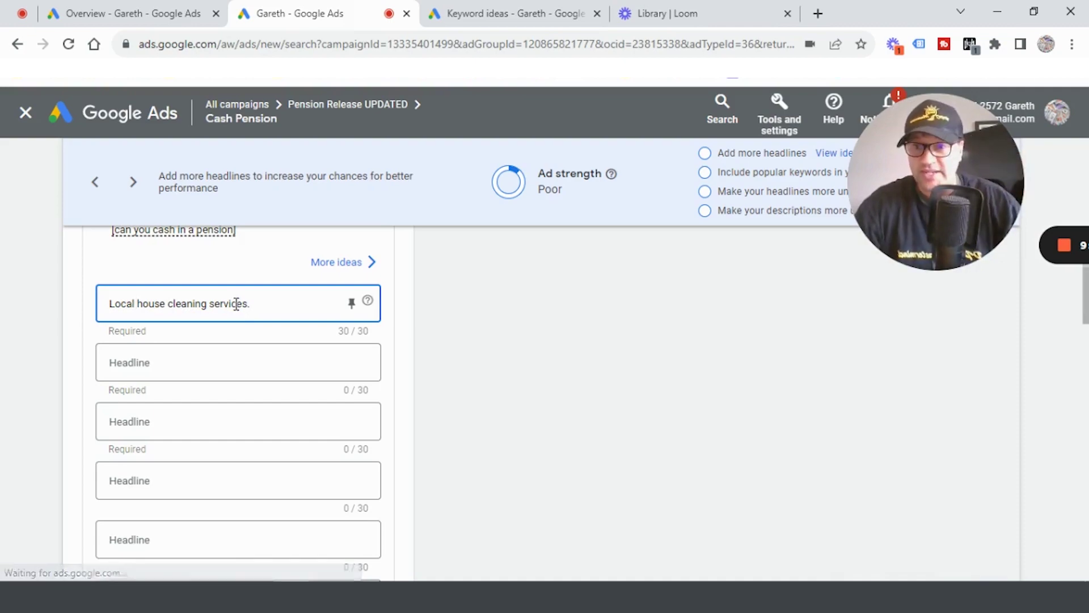
pyautogui.click(169, 362)
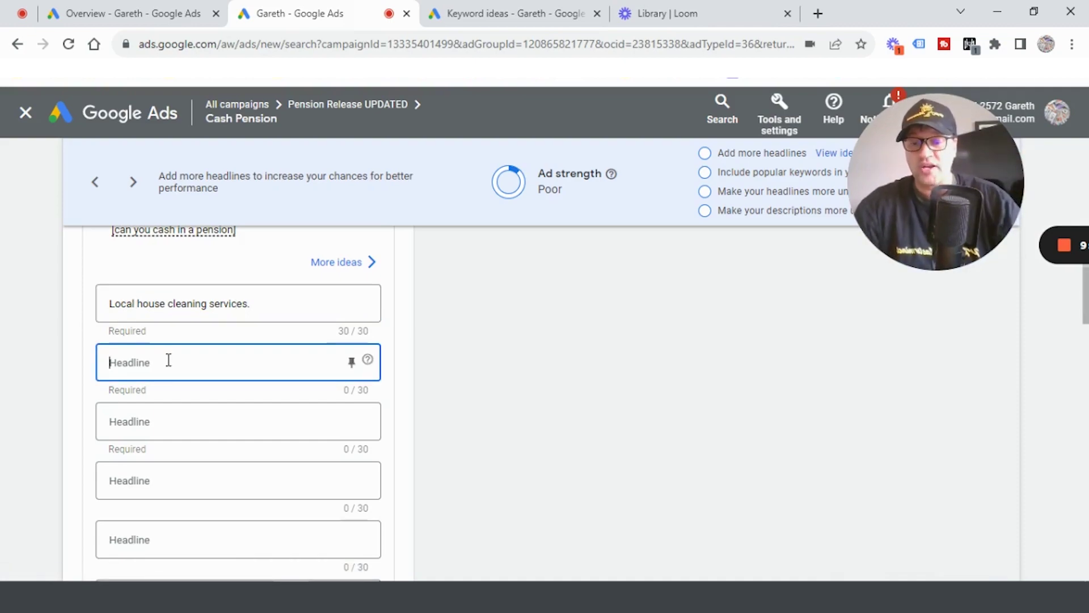
# - Enter "Do You Need Cleaning Services?" as the second headline of the responsive search ad
pyautogui.write('Do You Ne')
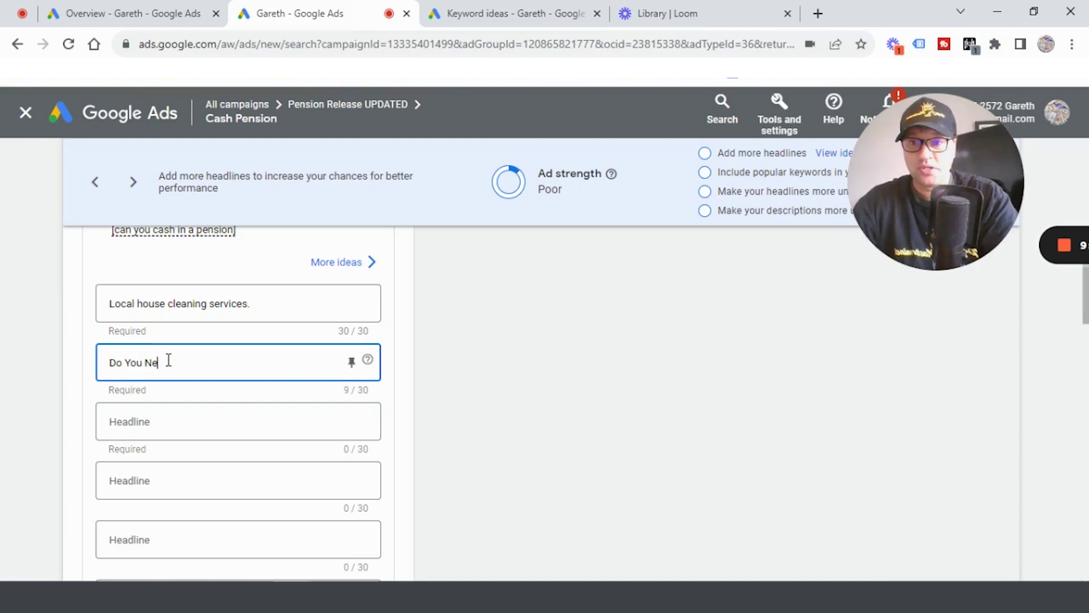
pyautogui.write('ed Clean')
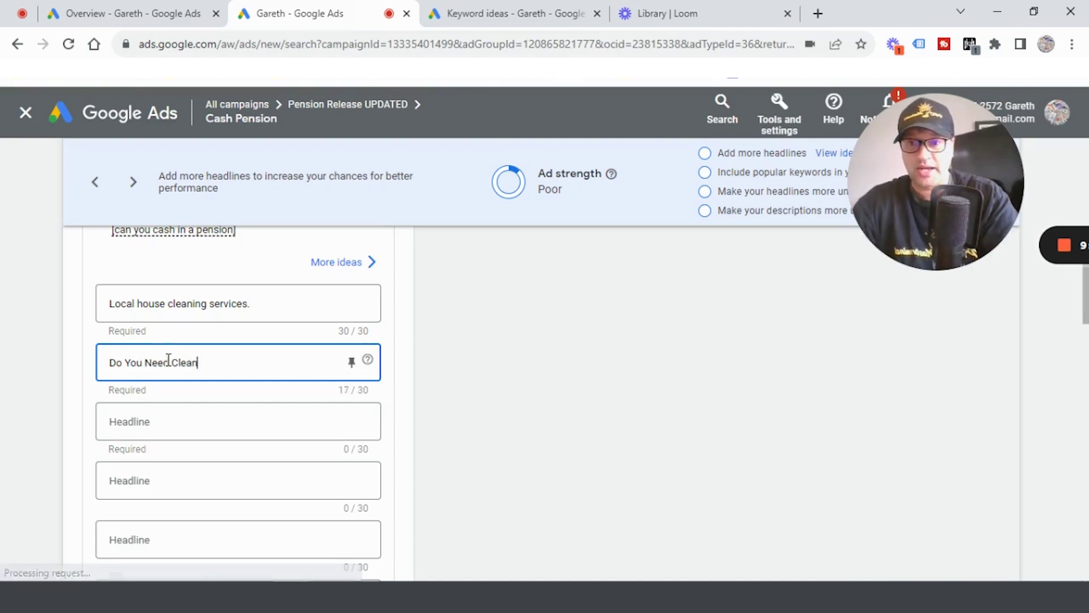
pyautogui.write('ing Ser')
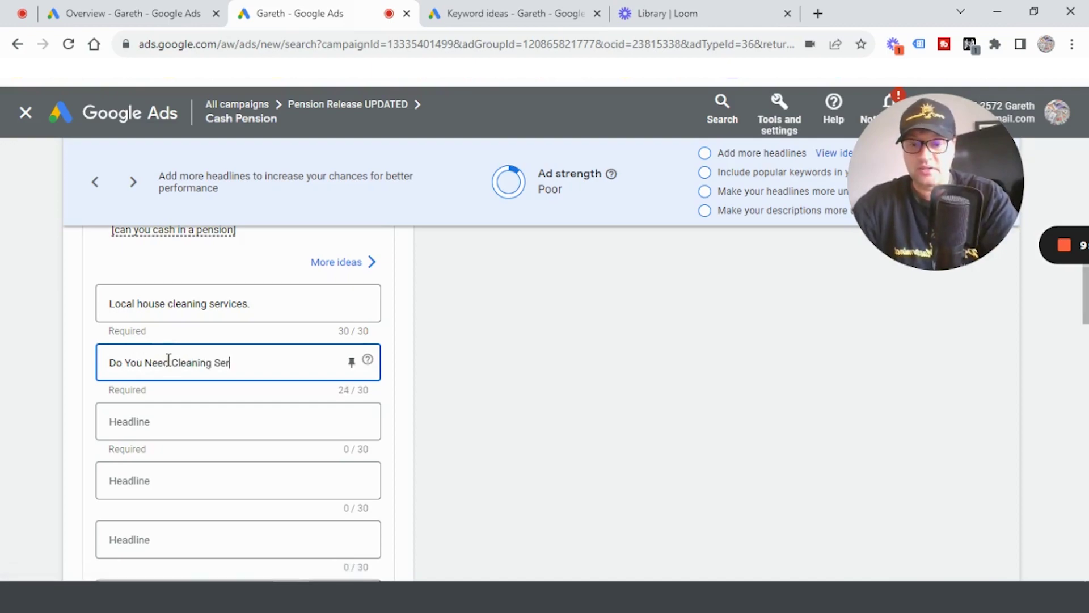
pyautogui.write('vices?')
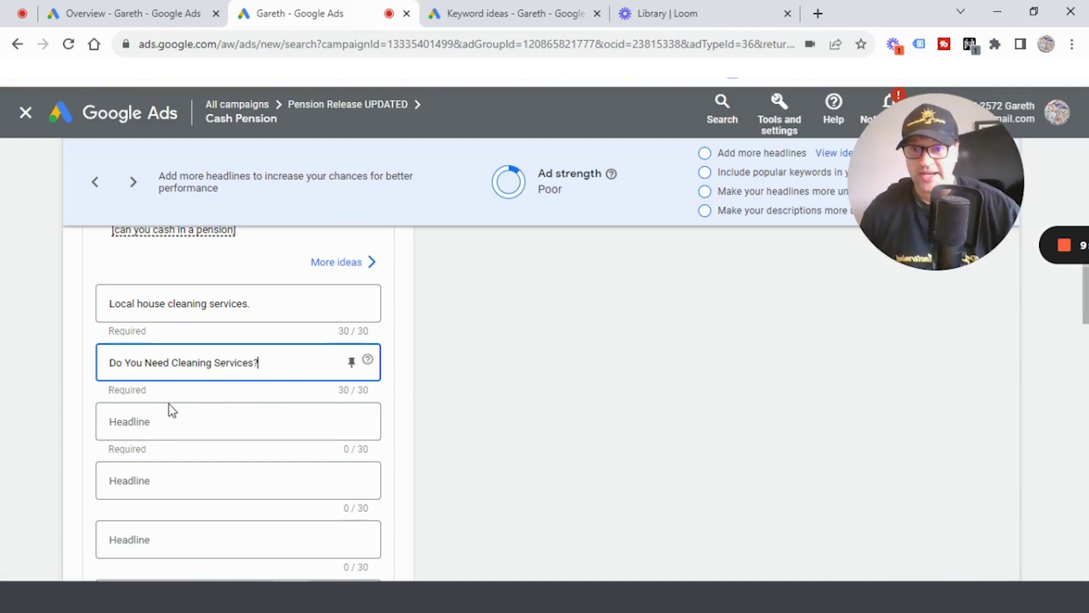
# - Fill in the third headline as "20% Off house cleaning service", reusing the copied keyword and trimming its final letter
pyautogui.click(165, 426)
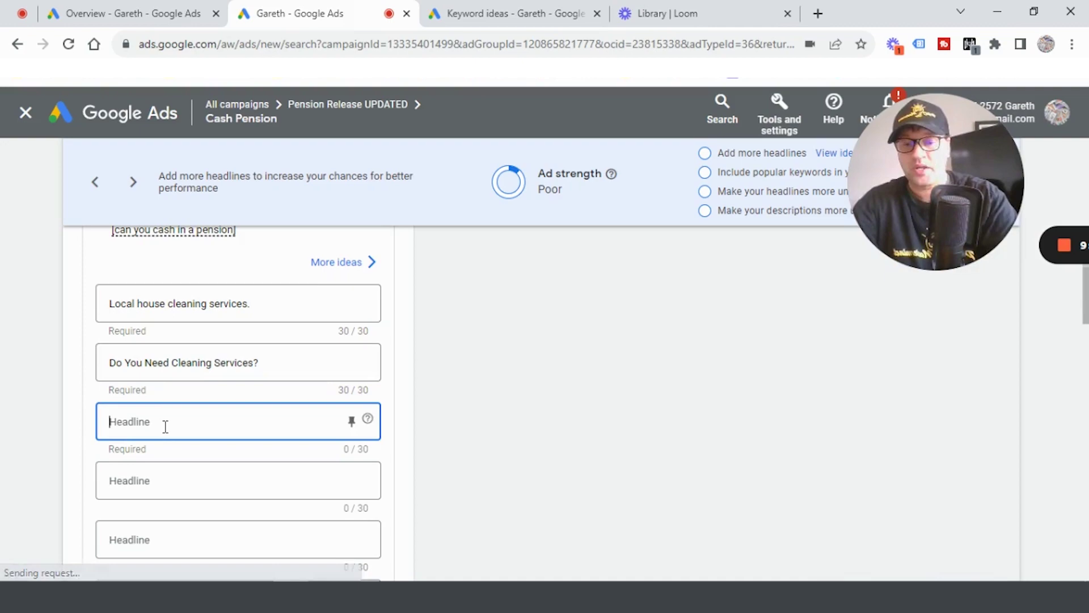
pyautogui.write('20% O')
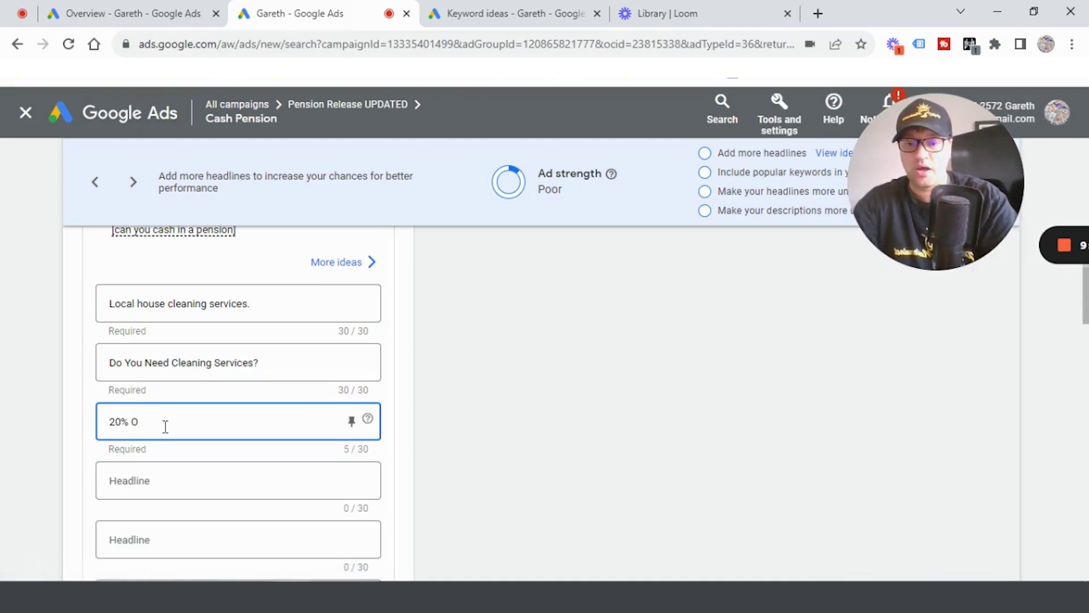
pyautogui.write('FF')
pyautogui.press('BackSpace')
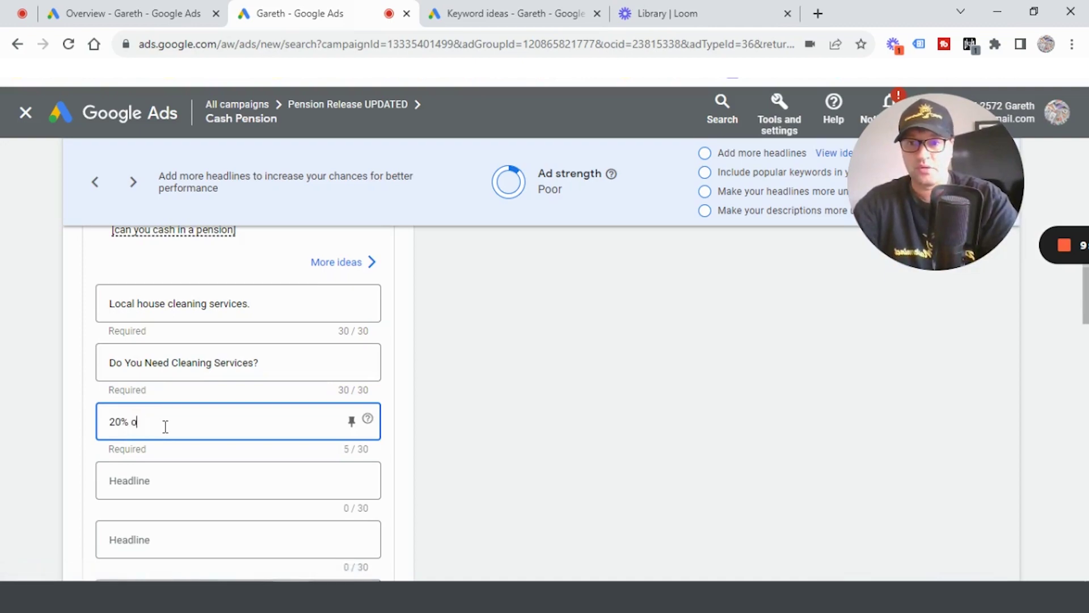
pyautogui.write('ff')
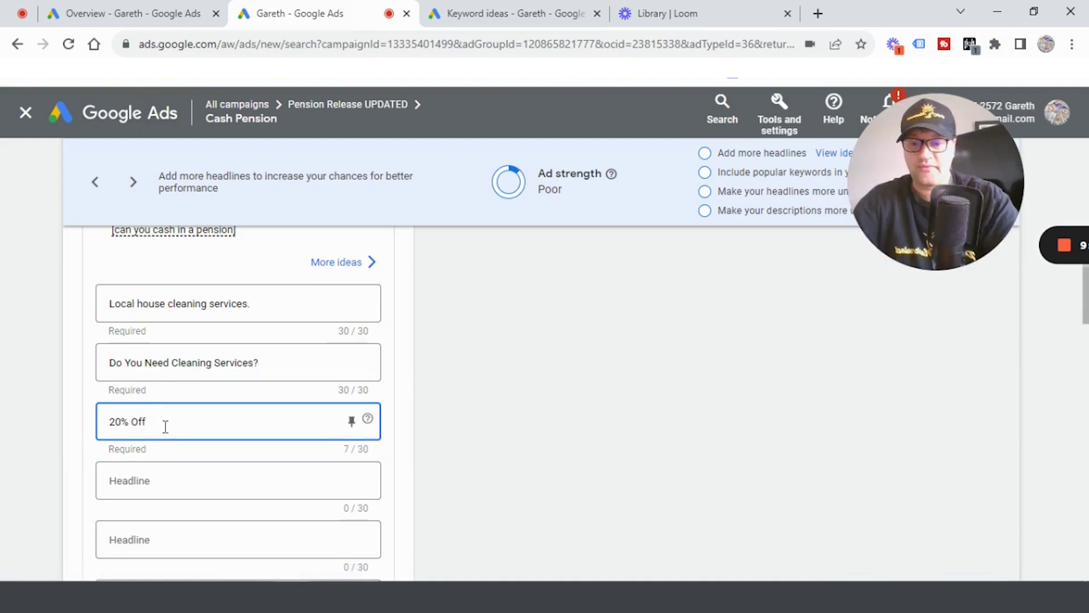
pyautogui.hotkey('ctrl', 'v')
pyautogui.press('BackSpace')
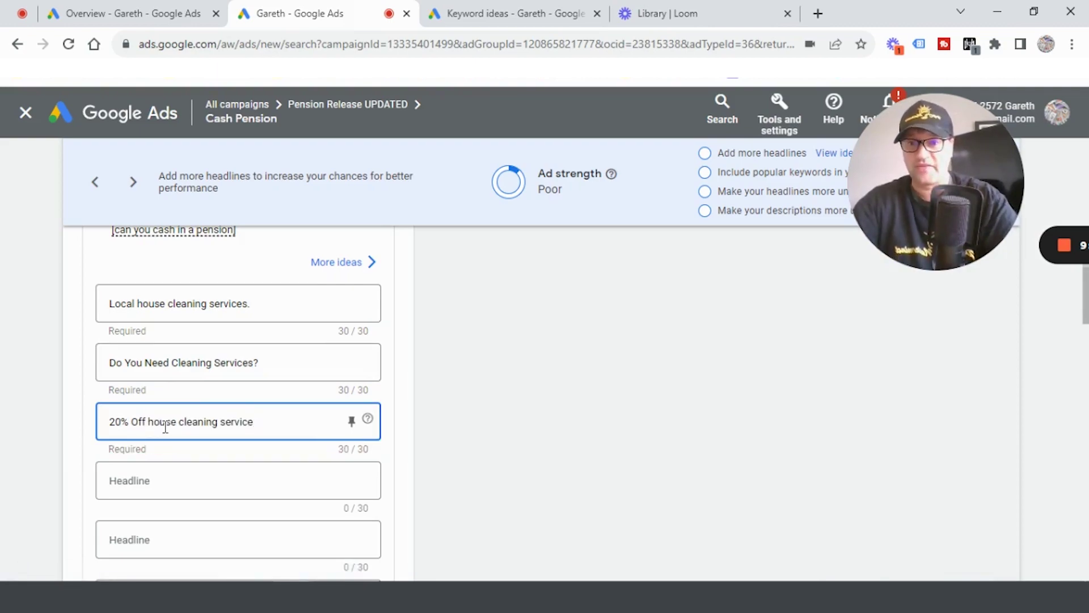
pyautogui.click(526, 426)
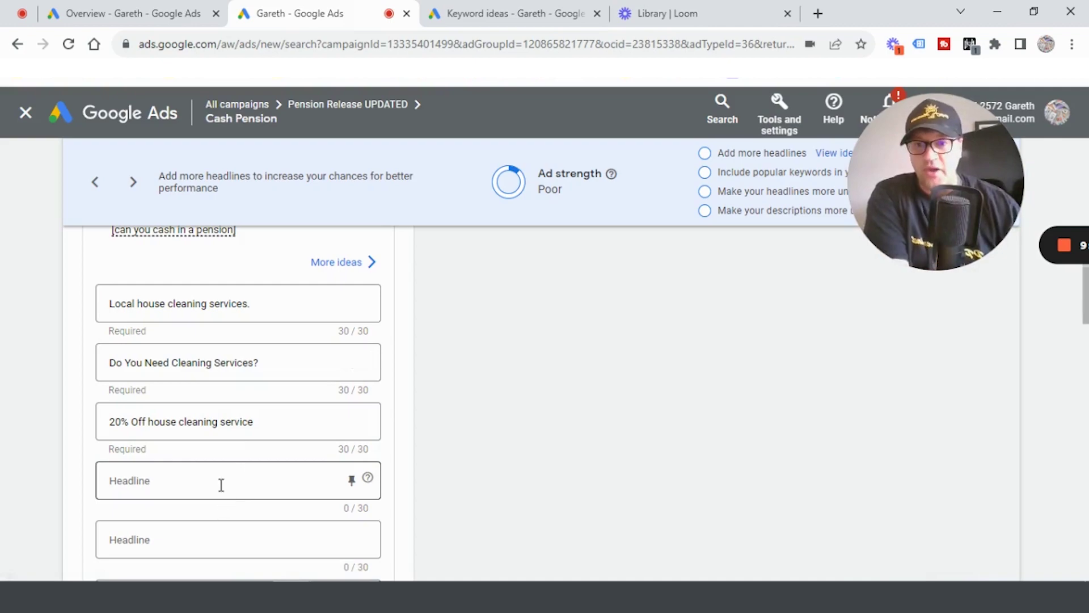
# - Enter "Call Us From Your Cell Now" as the fourth headline
pyautogui.click(185, 494)
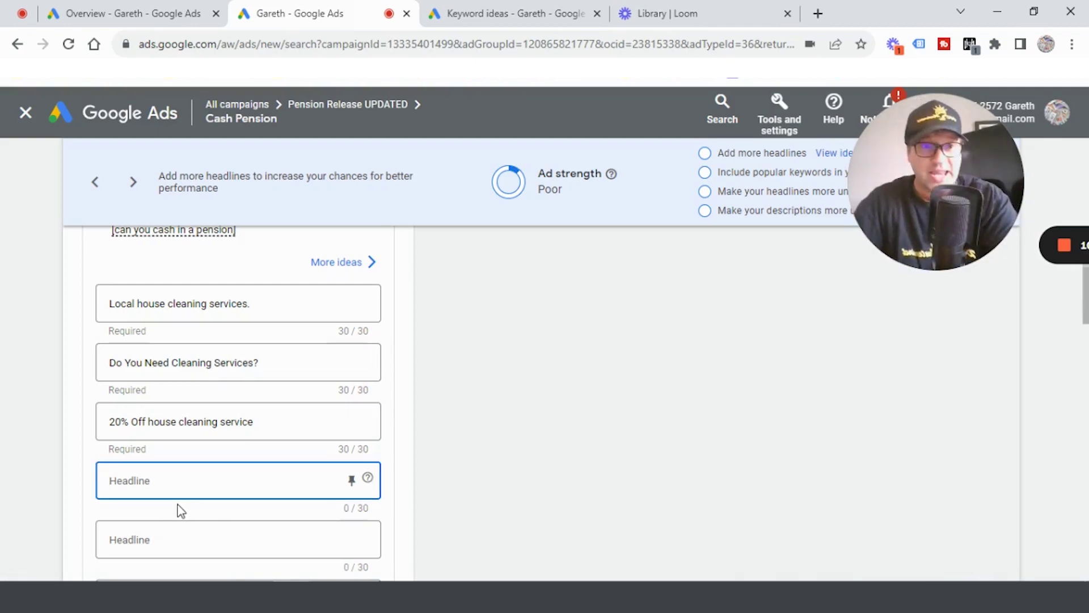
pyautogui.write('Cash')
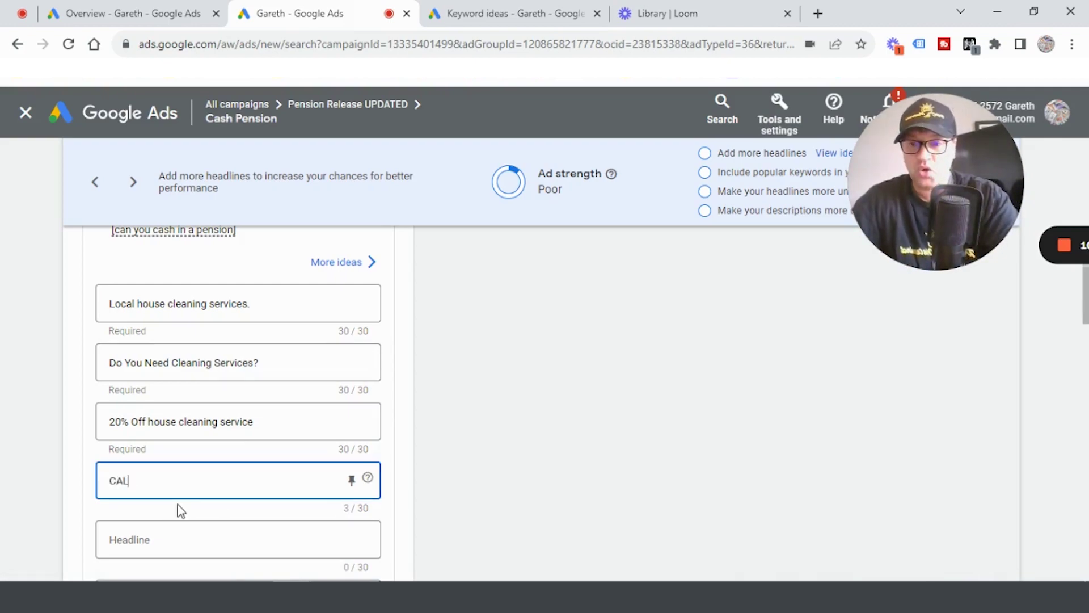
pyautogui.press('BackSpace')
pyautogui.press('BackSpace')
pyautogui.write('ll Us')
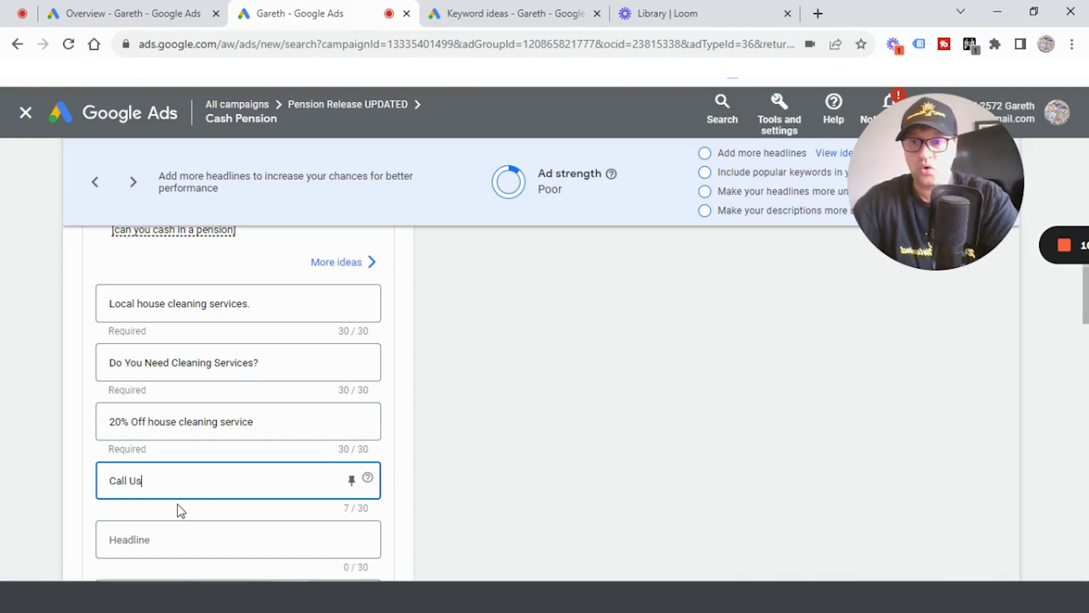
pyautogui.write(' From Your Mob')
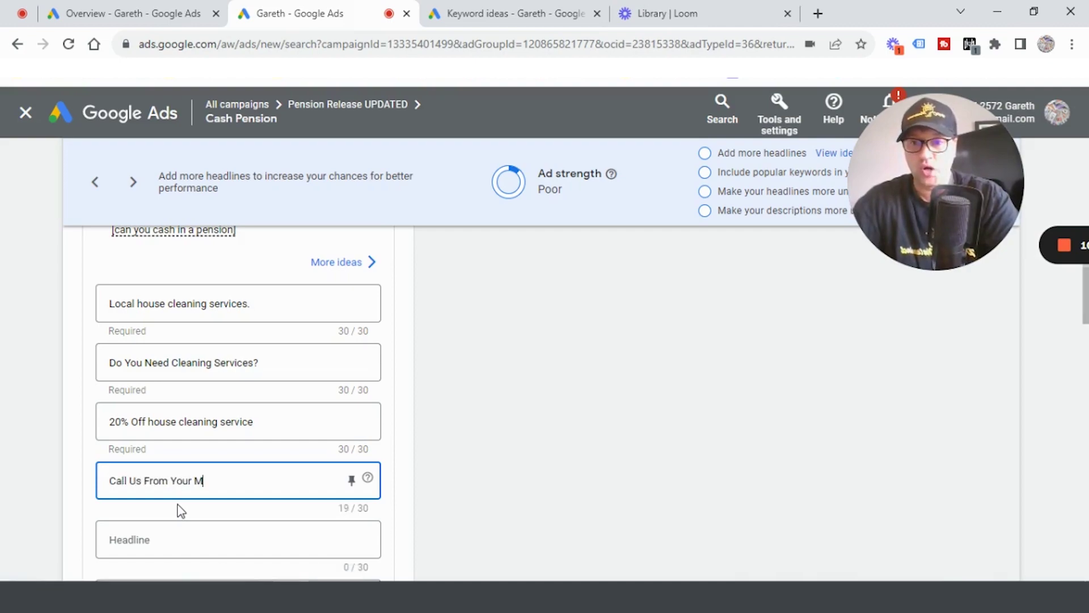
pyautogui.press('BackSpace')
pyautogui.press('BackSpace')
pyautogui.press('BackSpace')
pyautogui.write('C')
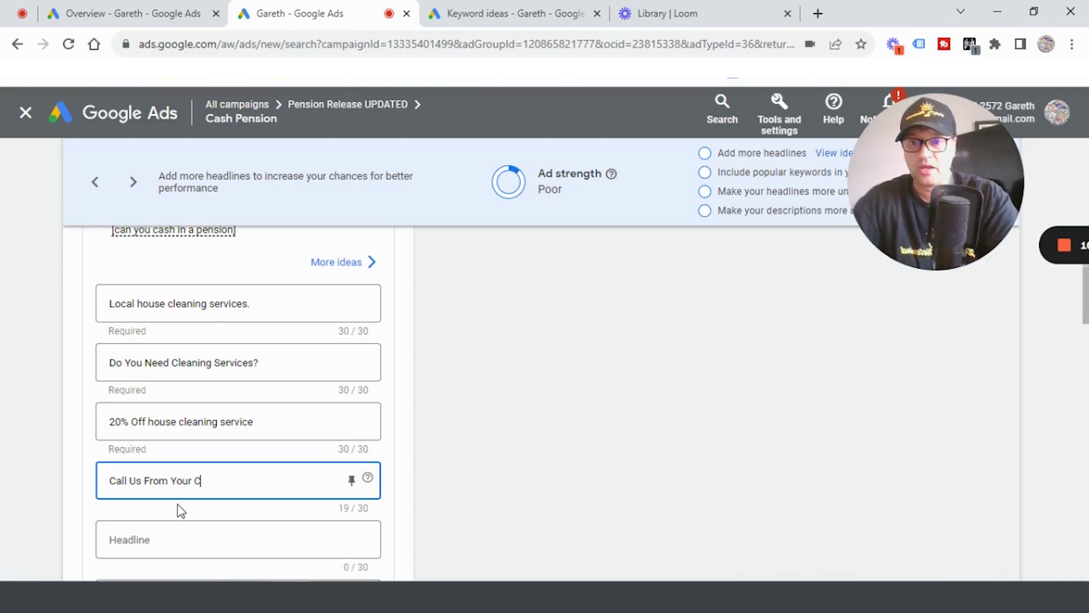
pyautogui.write('ell Now')
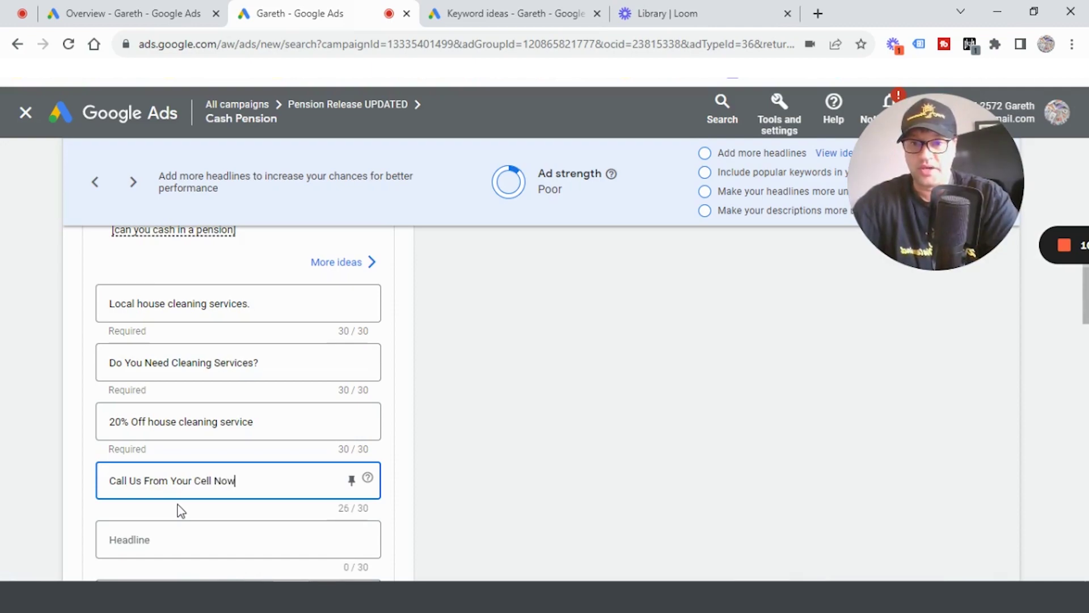
# - Look at the pin position options for the fourth headline and close them without choosing one
pyautogui.press('Tab')
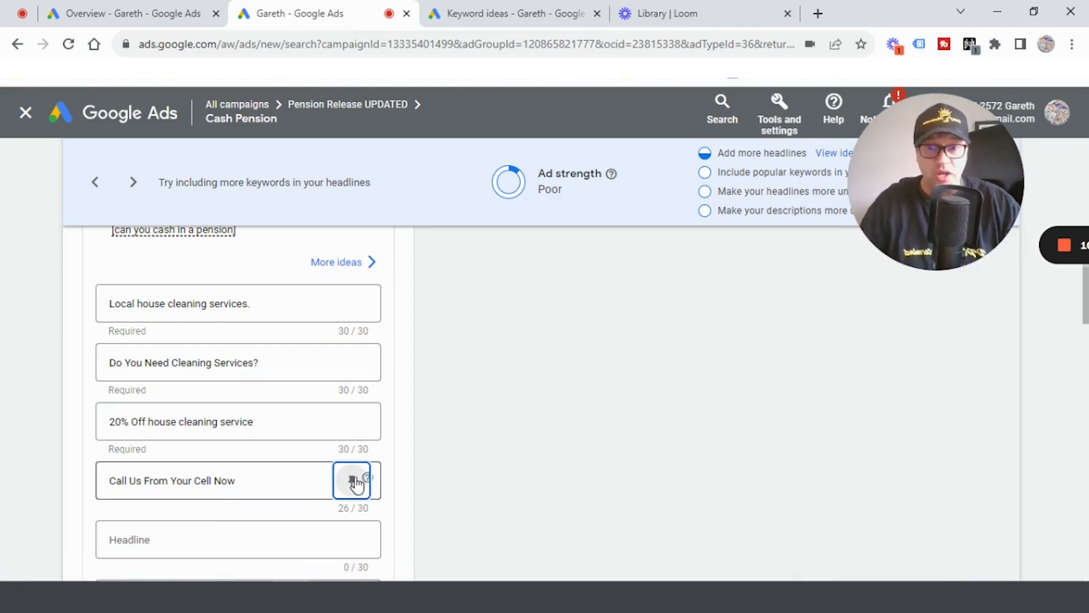
pyautogui.press('Return')
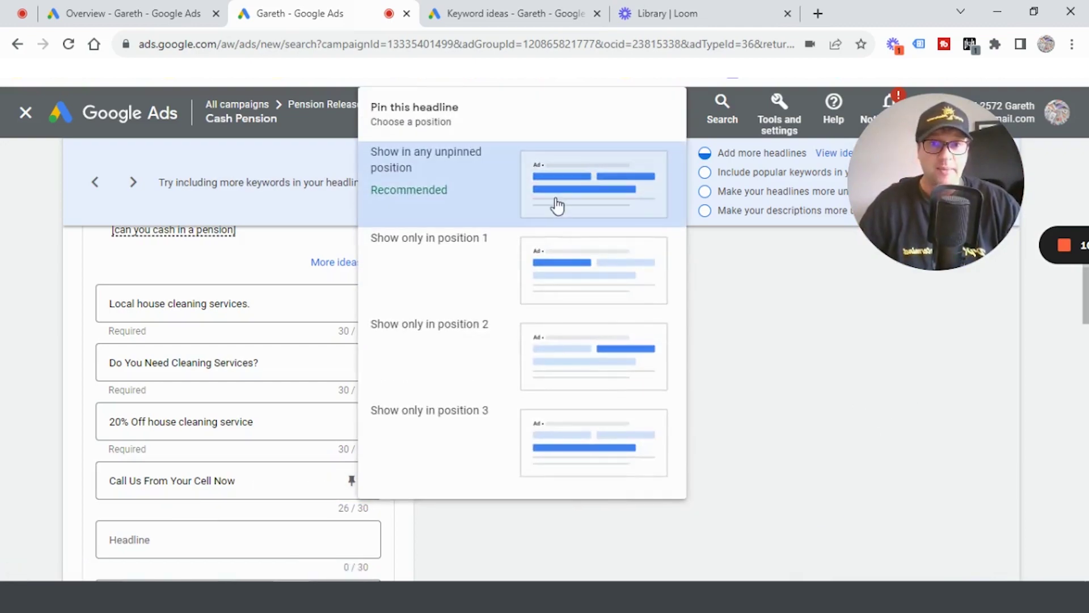
pyautogui.press('Escape')
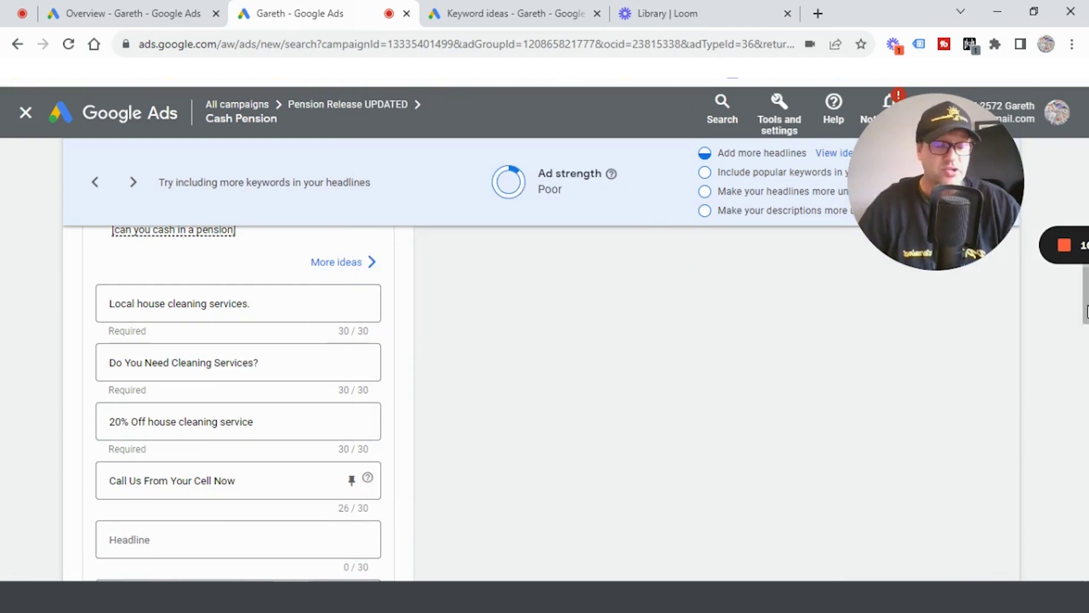
# - Check how the new headlines appear in the mobile ad preview and return to the headline fields
pyautogui.moveTo(1086, 282); pyautogui.dragTo(1085, 218)
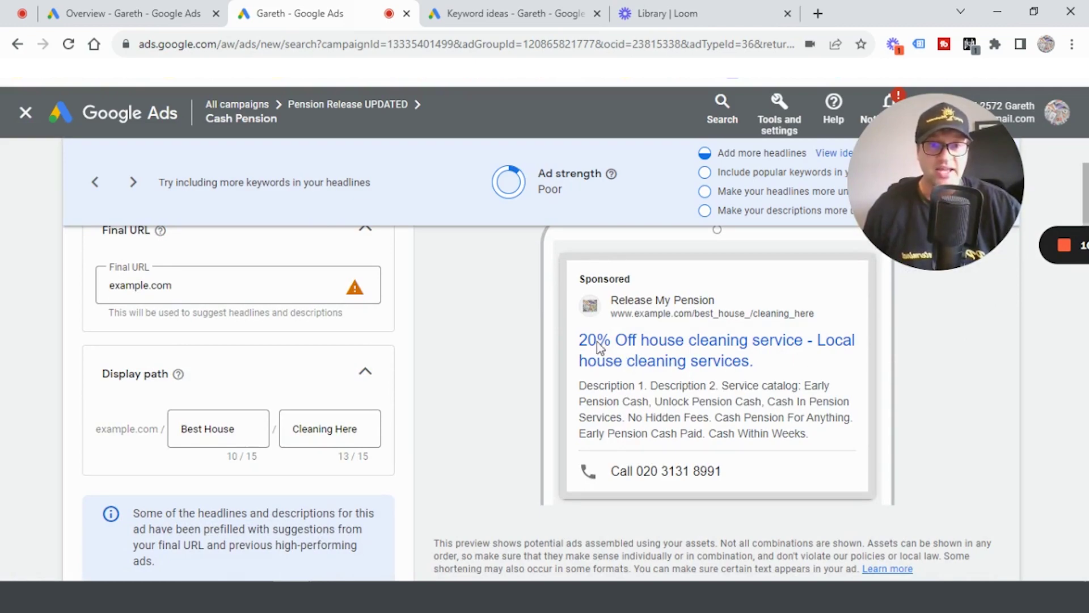
pyautogui.scroll(-3, 1086, 264)
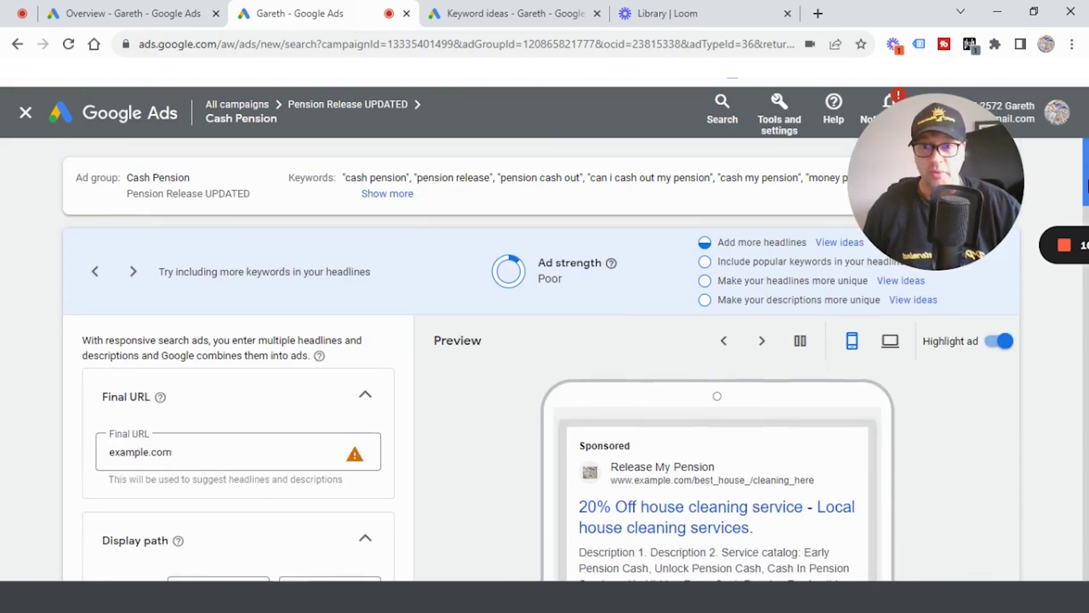
pyautogui.moveTo(1087, 264); pyautogui.dragTo(1082, 304)
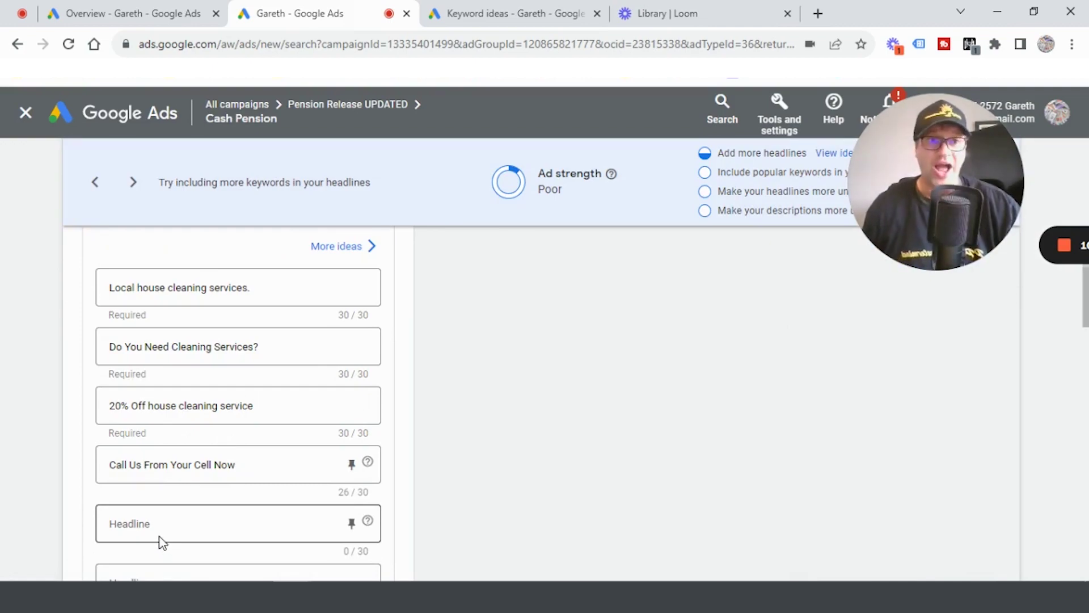
# - Switch to the Keyword Planner ideas, check the yearly change for cleaning keywords, and copy the keyword "deep cleaning"
pyautogui.click(499, 12)
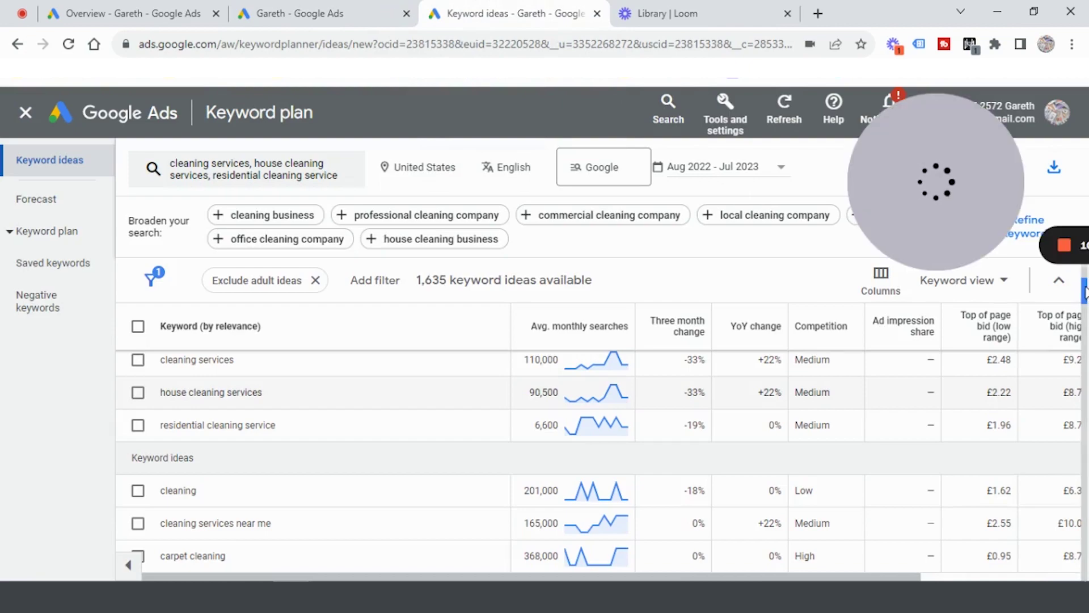
pyautogui.moveTo(1085, 292); pyautogui.dragTo(1085, 307)
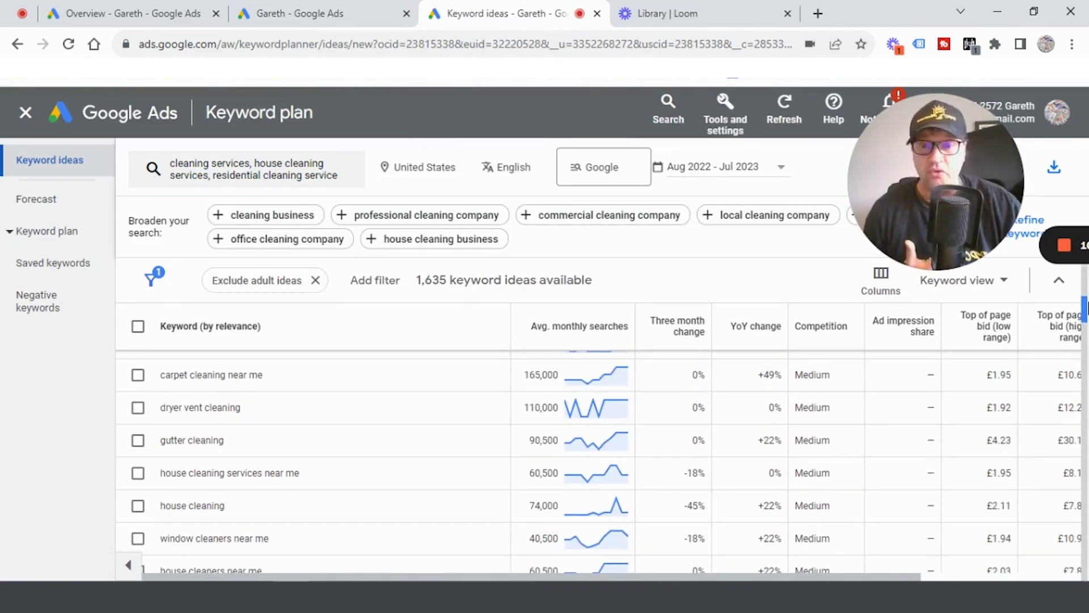
pyautogui.moveTo(1085, 306); pyautogui.dragTo(1086, 306)
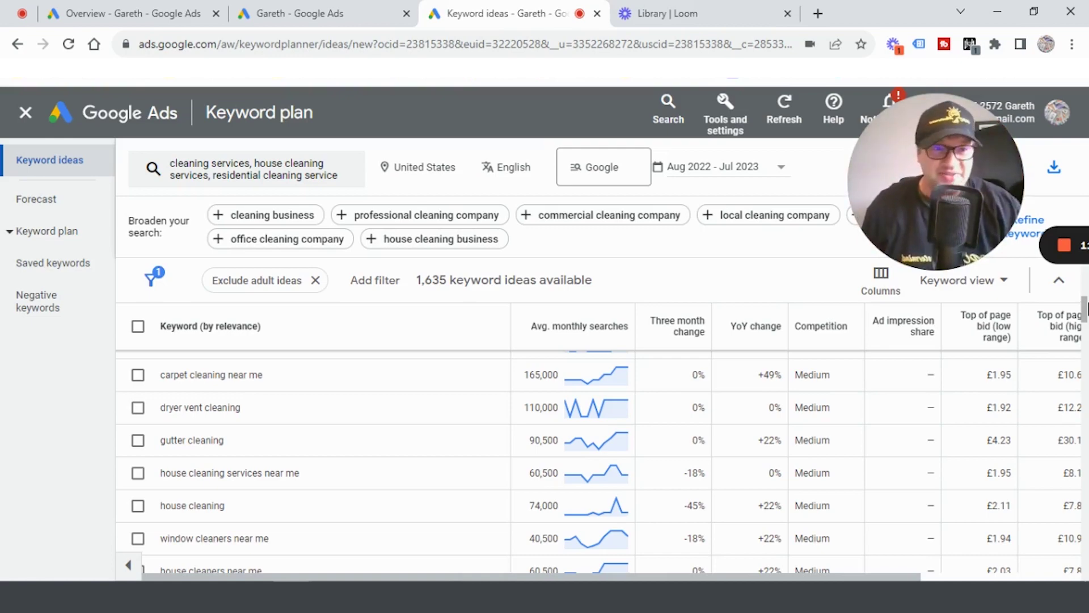
pyautogui.scroll(-3, 1085, 320)
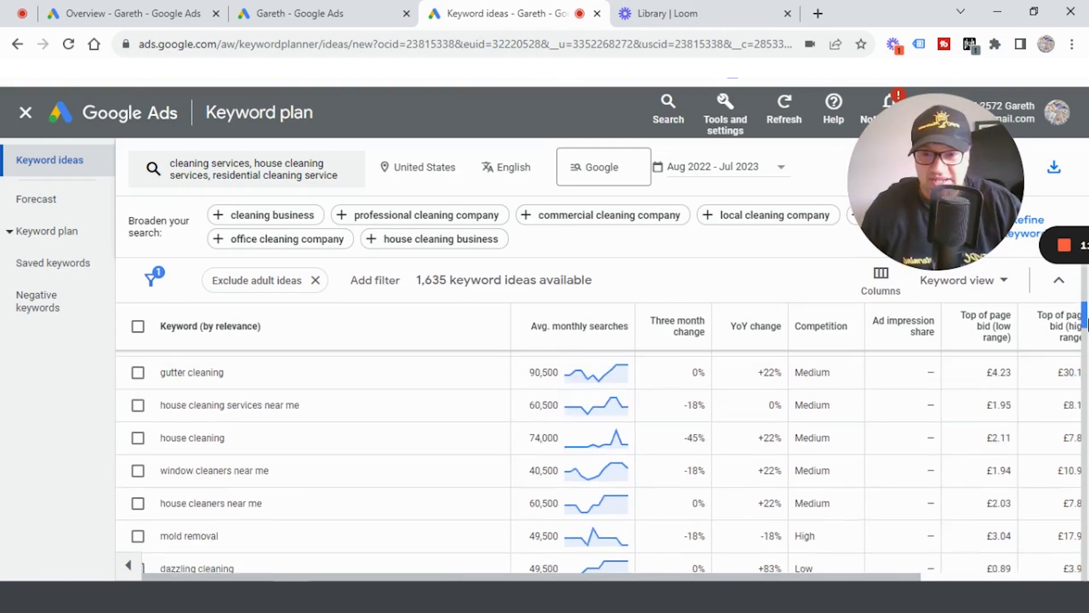
pyautogui.scroll(-3, 1085, 320)
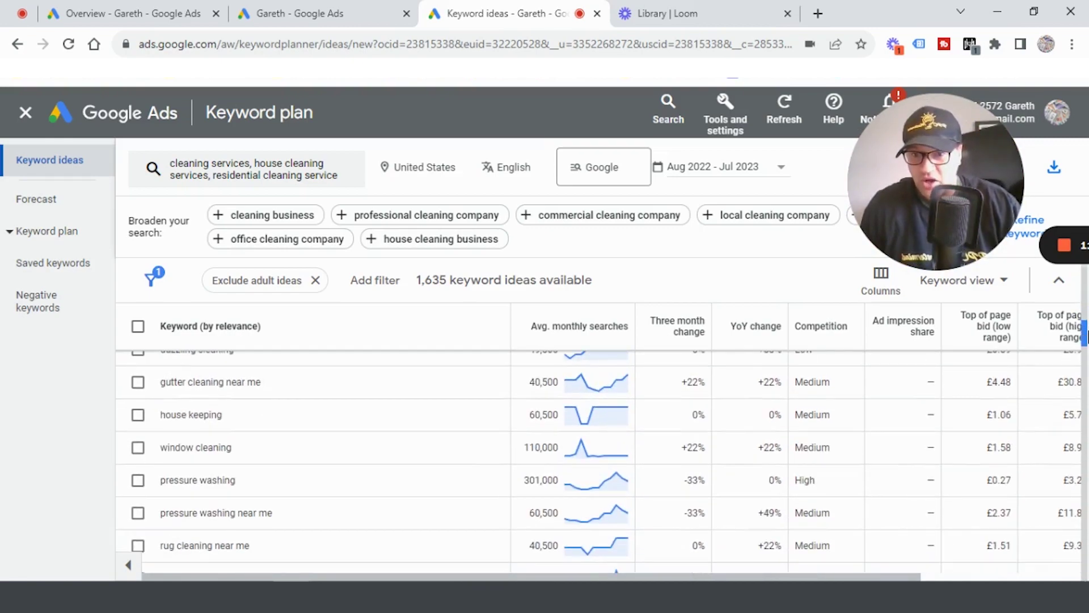
pyautogui.scroll(-2, 1086, 336)
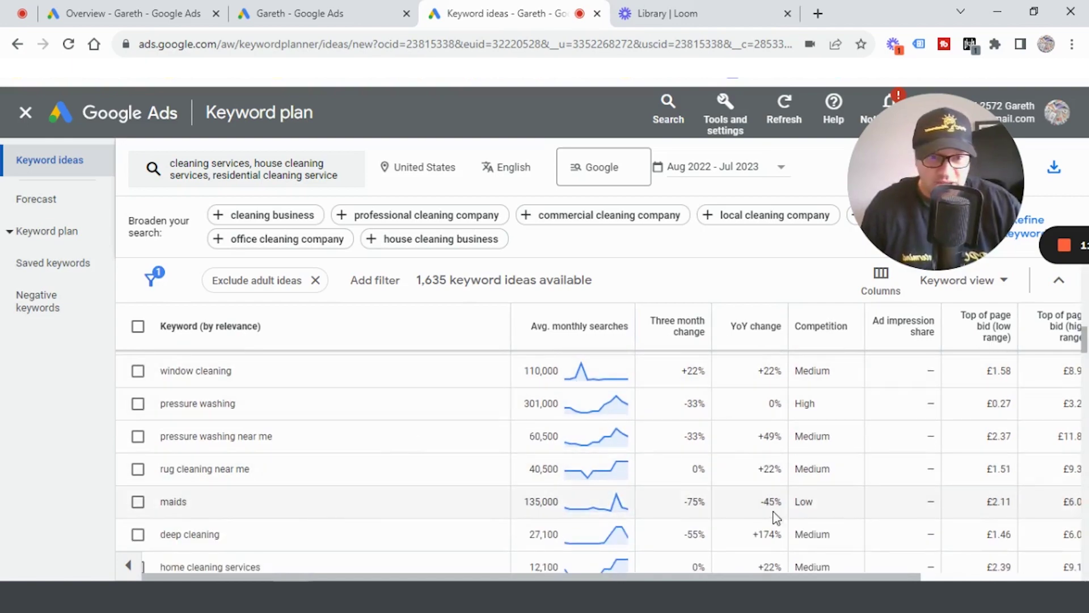
pyautogui.moveTo(751, 534); pyautogui.dragTo(775, 534)
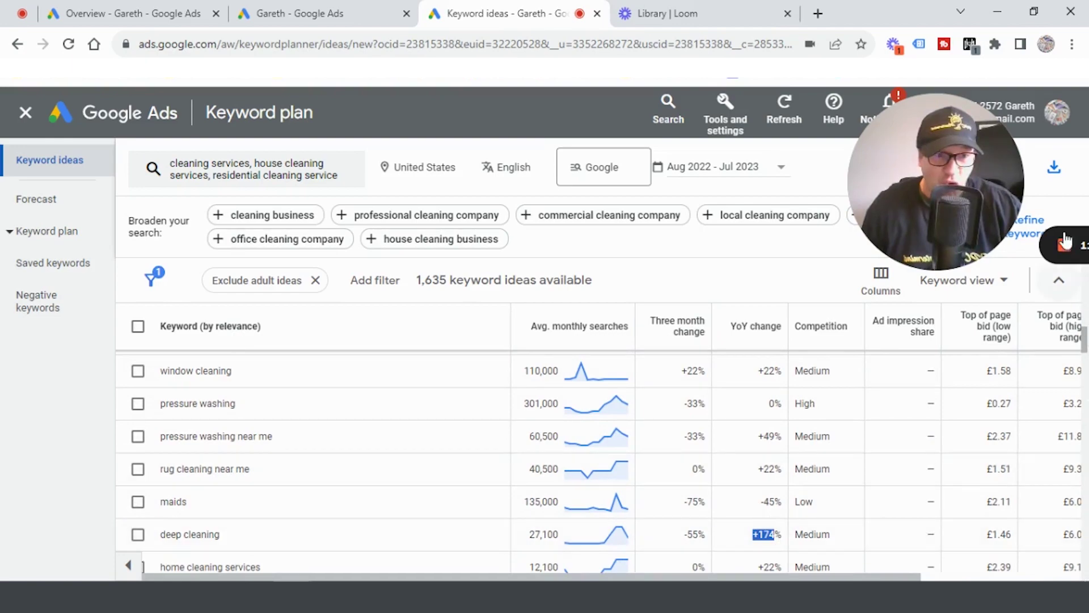
pyautogui.scroll(-2, 1086, 346)
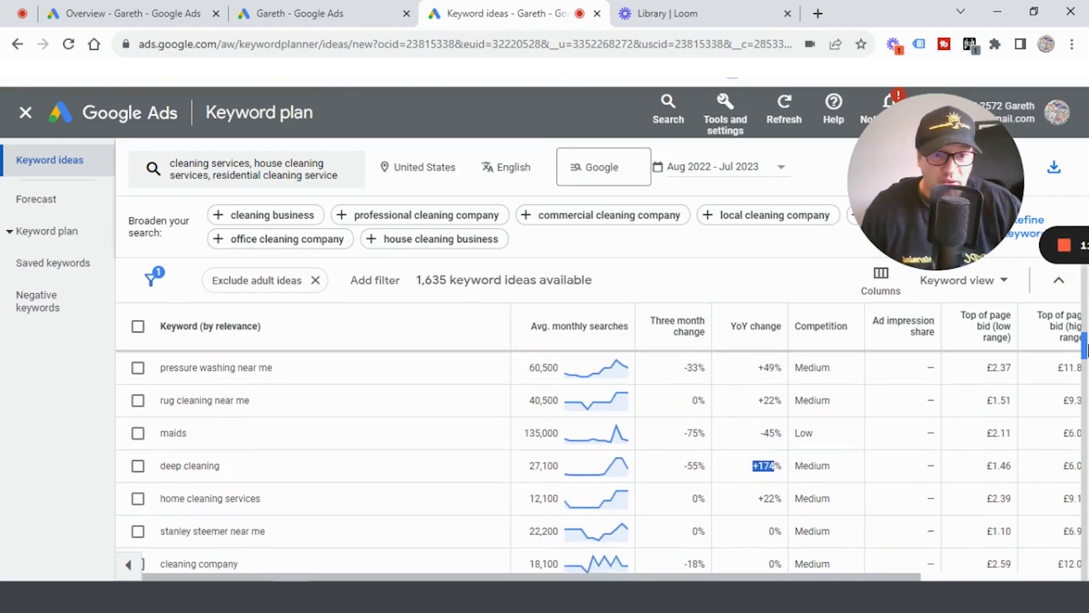
pyautogui.moveTo(248, 457); pyautogui.dragTo(164, 455)
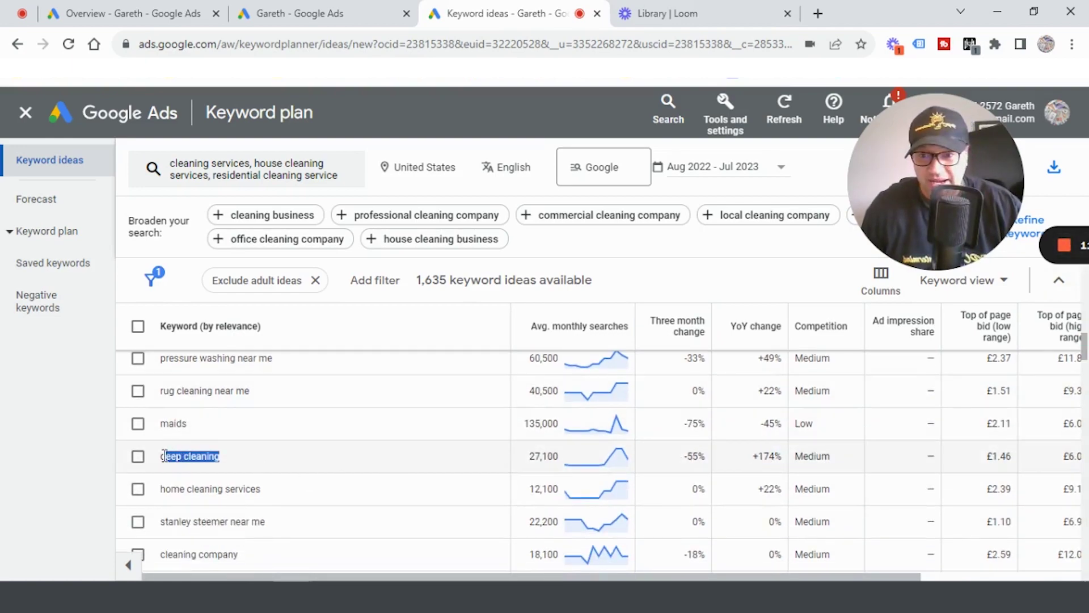
pyautogui.rightClick(164, 455)
pyautogui.click(202, 344)
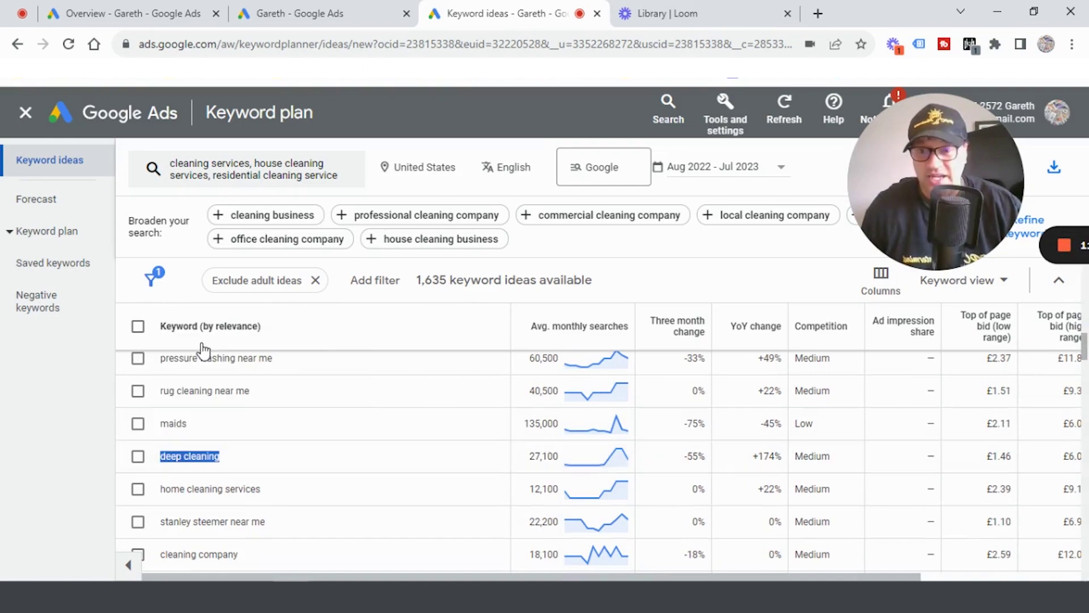
# - Return to the Cash Pension responsive search ad and paste "deep cleaning" as plain text into the fifth headline
pyautogui.click(307, 13)
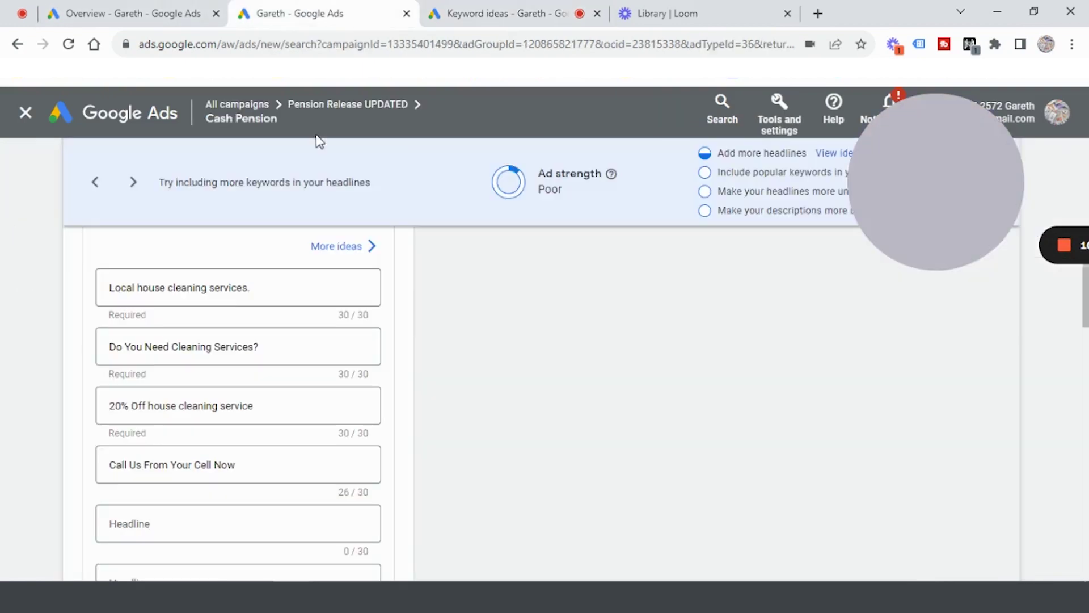
pyautogui.click(165, 532)
pyautogui.rightClick(163, 520)
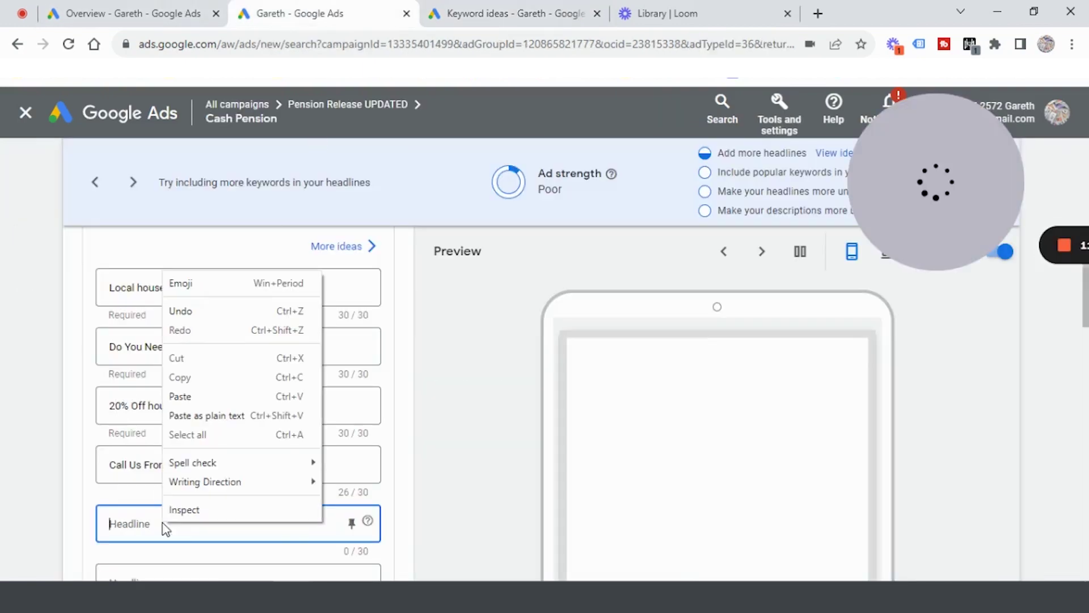
pyautogui.click(209, 414)
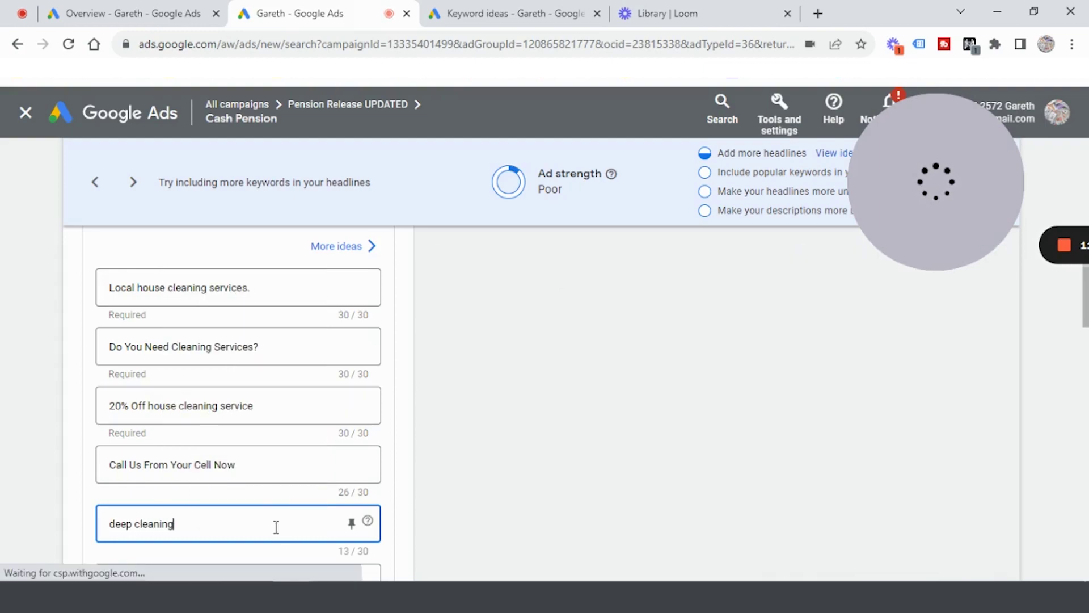
# - Extend the fifth headline with "for your house" so it reads "deep cleaning for your house"
pyautogui.press('Left')
pyautogui.press('Left')
pyautogui.press('Left')
pyautogui.press('Left')
pyautogui.press('Left')
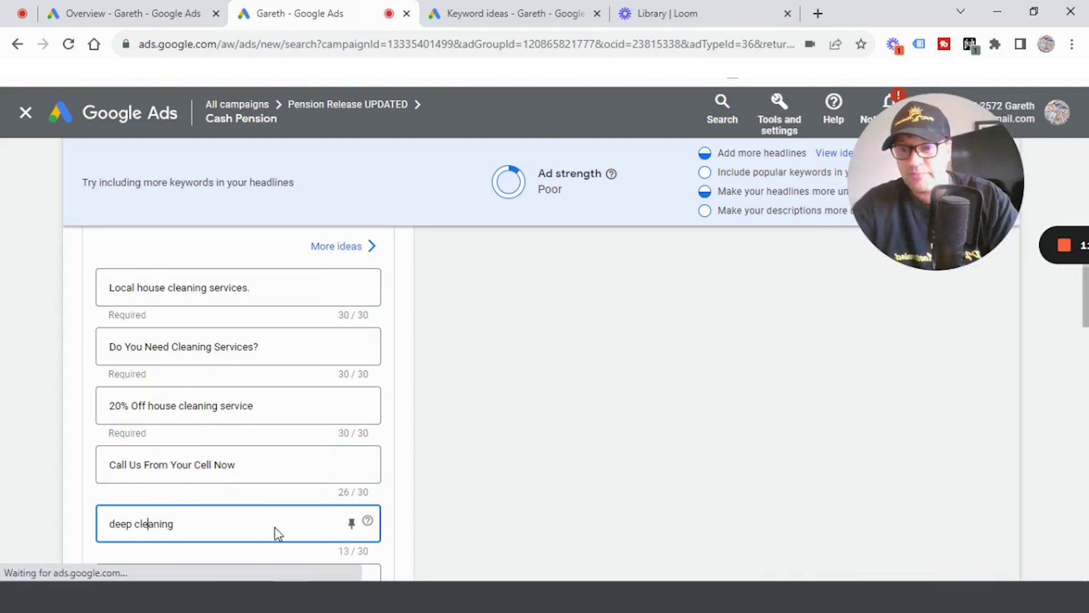
pyautogui.press('Right')
pyautogui.press('Right')
pyautogui.write('for your h')
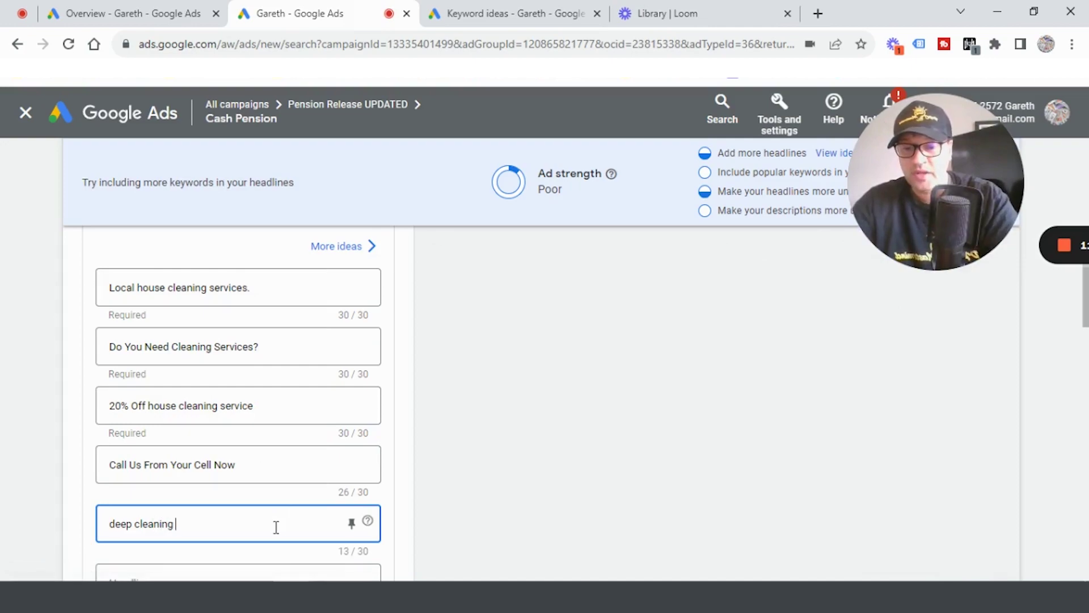
pyautogui.write('ouse')
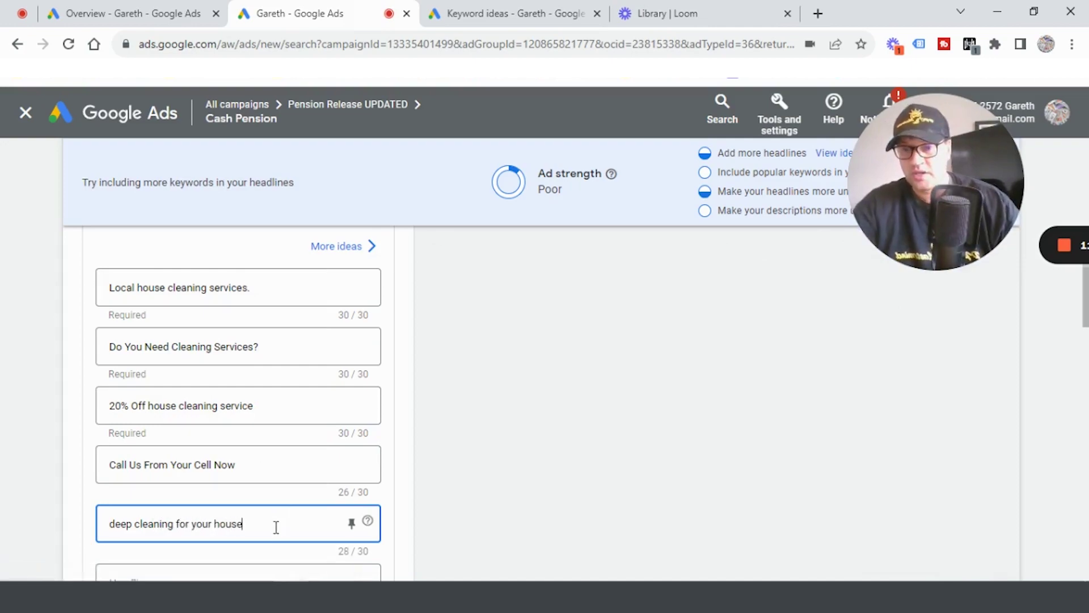
# - Write "Do you want a deep clean?" as the sixth headline
pyautogui.scroll(-1, 277, 527)
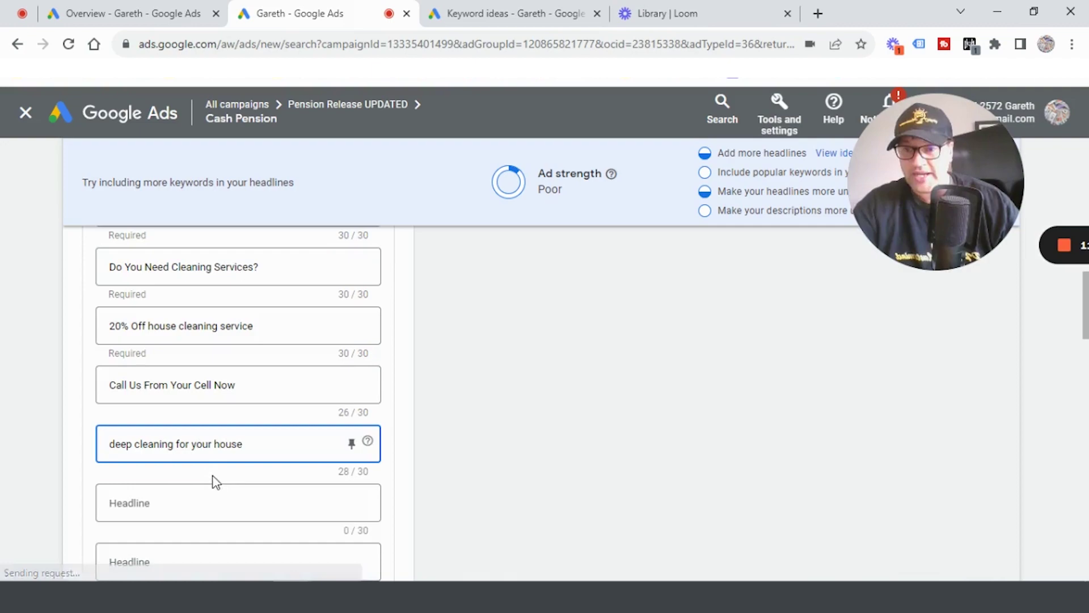
pyautogui.click(176, 503)
pyautogui.write('dee')
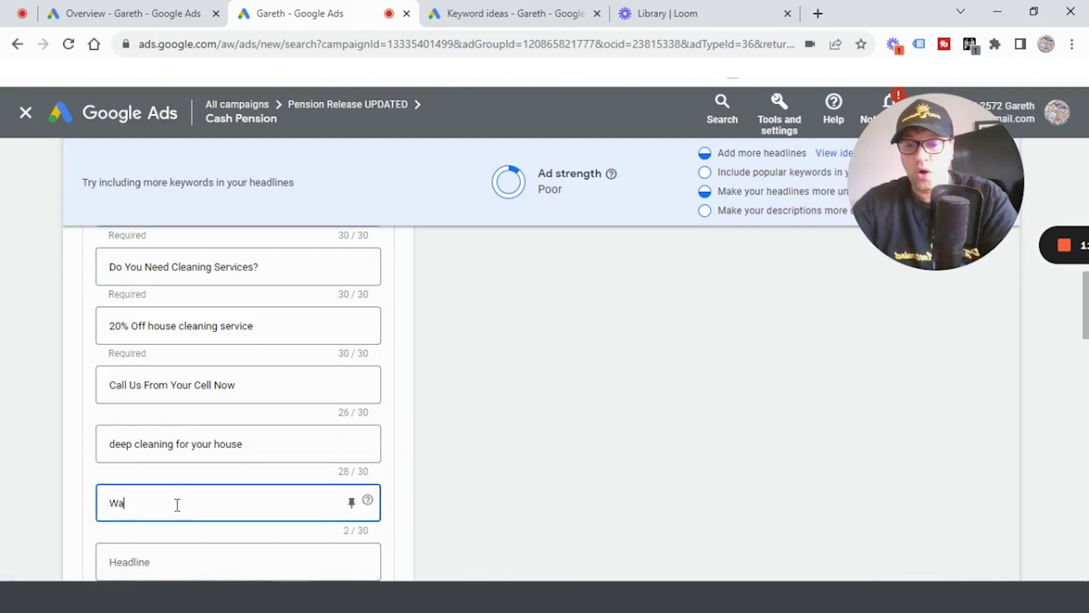
pyautogui.press('BackSpace')
pyautogui.press('BackSpace')
pyautogui.press('BackSpace')
pyautogui.write('Do you w')
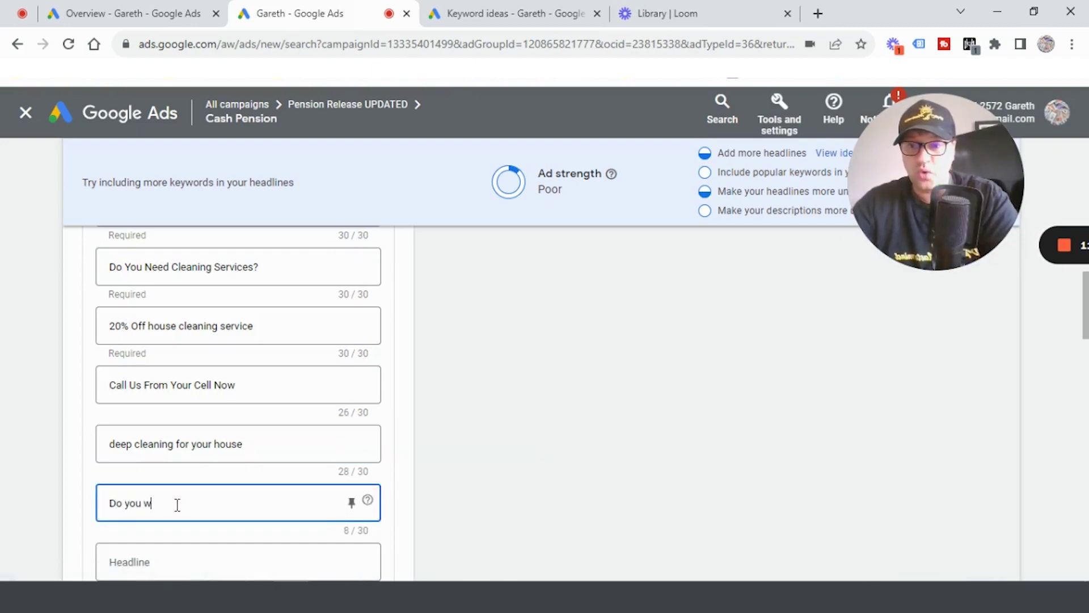
pyautogui.write('ant a deep clean?')
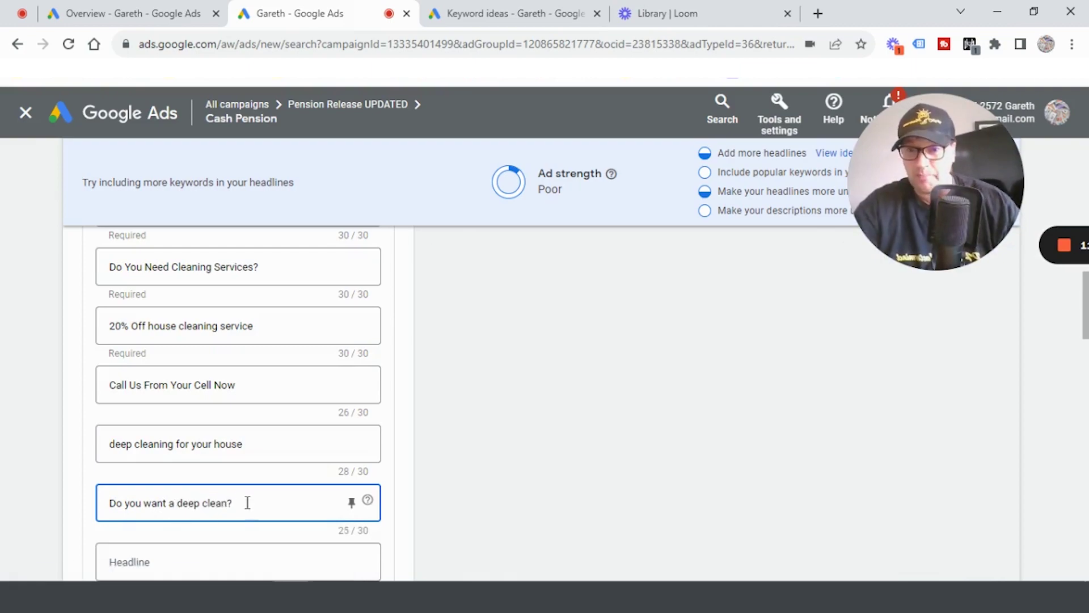
# - Write "20% Of All Deep Cleaning Now" as the seventh headline, in the first empty headline field
pyautogui.scroll(1, 247, 503)
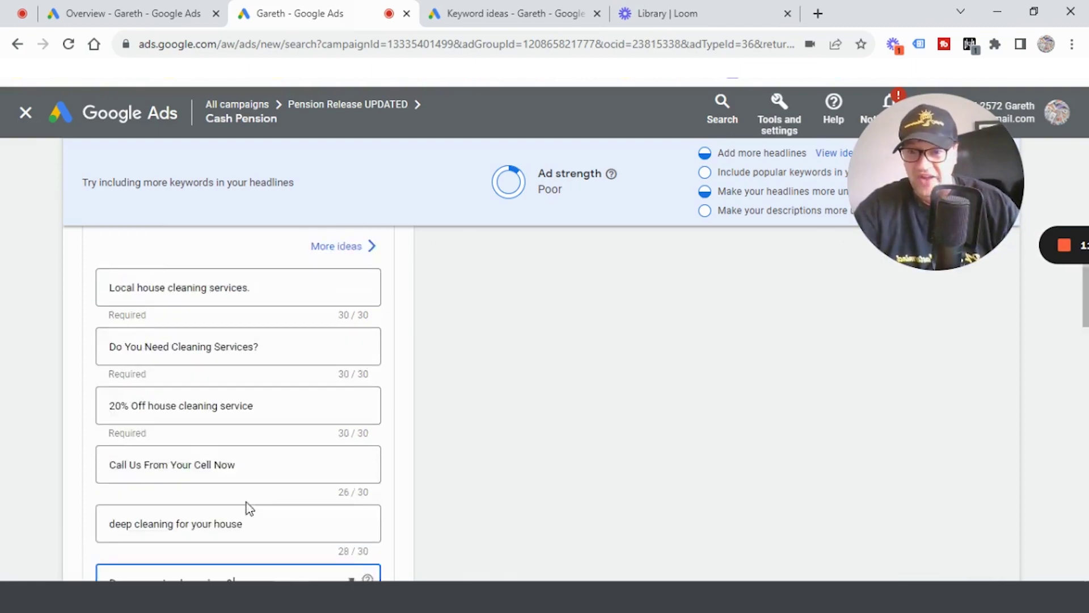
pyautogui.scroll(-5, 583, 507)
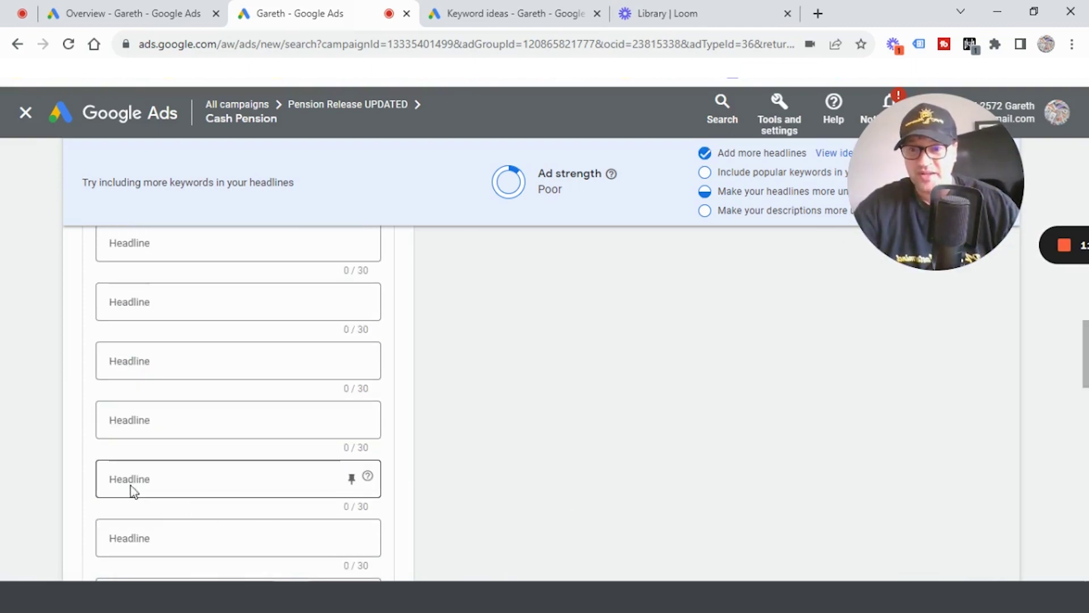
pyautogui.scroll(1, 165, 380)
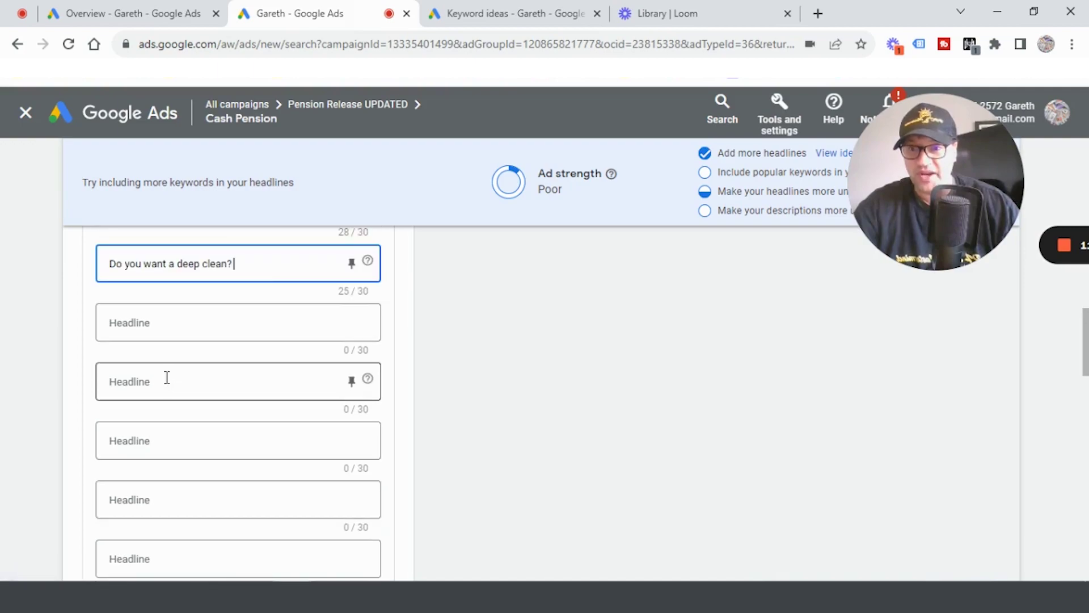
pyautogui.click(132, 325)
pyautogui.write('20%')
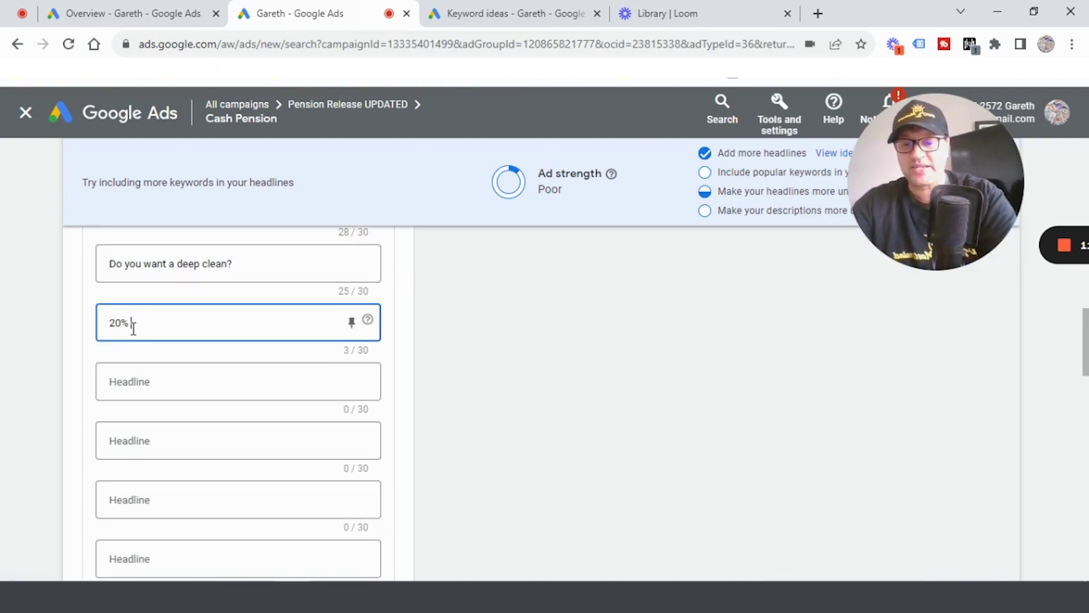
pyautogui.write(' of All D')
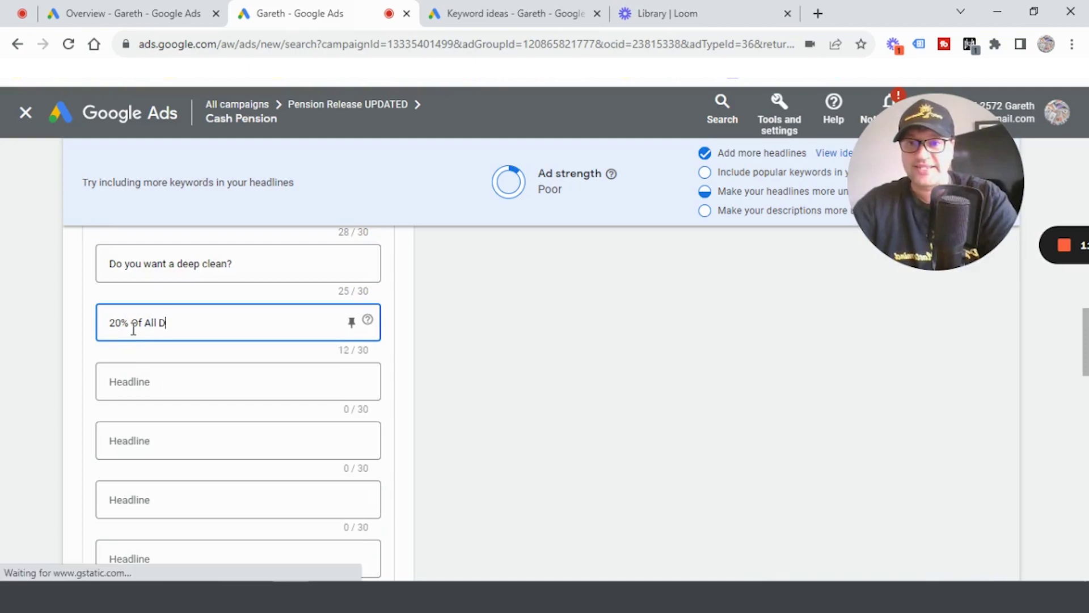
pyautogui.write('eep Cleaning Now')
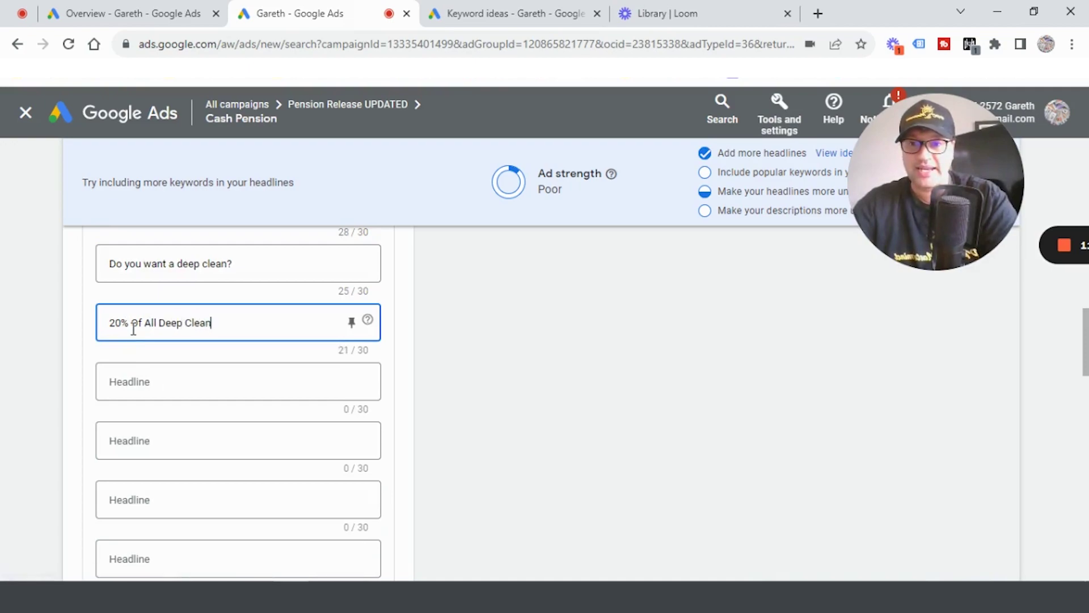
# - Check how the new headlines and the display path appear in the mobile ad preview
pyautogui.click(634, 364)
pyautogui.moveTo(1086, 340); pyautogui.dragTo(1087, 187)
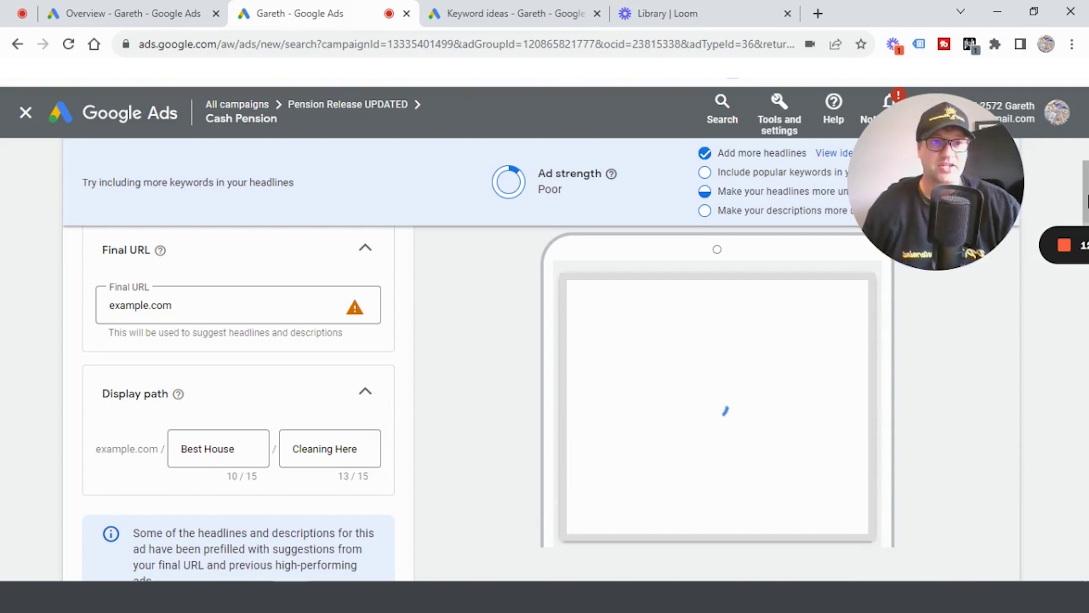
pyautogui.scroll(-1, 1084, 196)
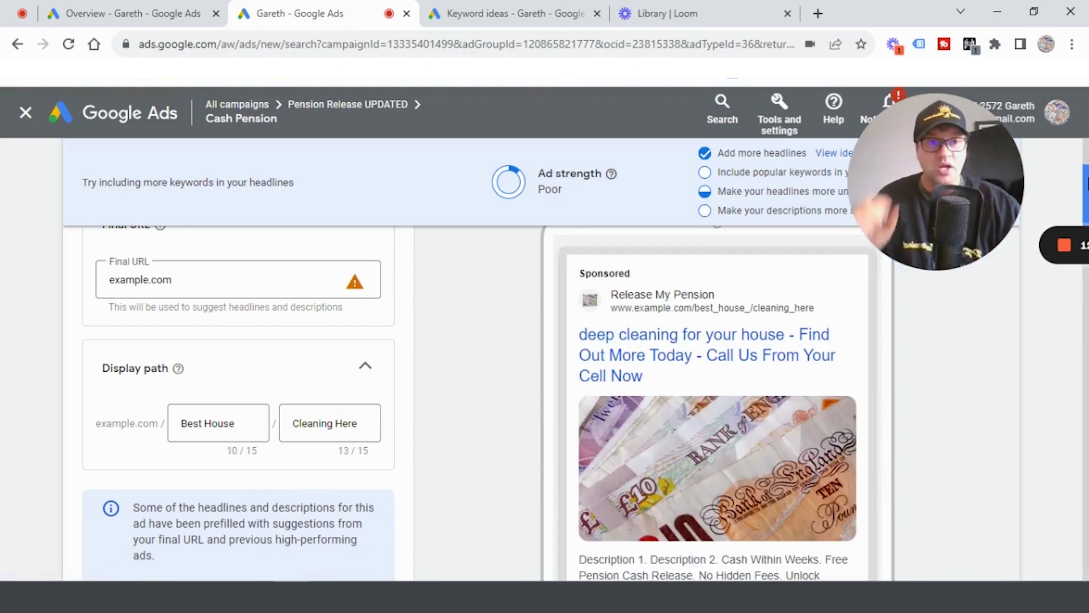
# - Go to the ad's Descriptions section and activate the first empty description field
pyautogui.moveTo(1086, 183); pyautogui.dragTo(1086, 418)
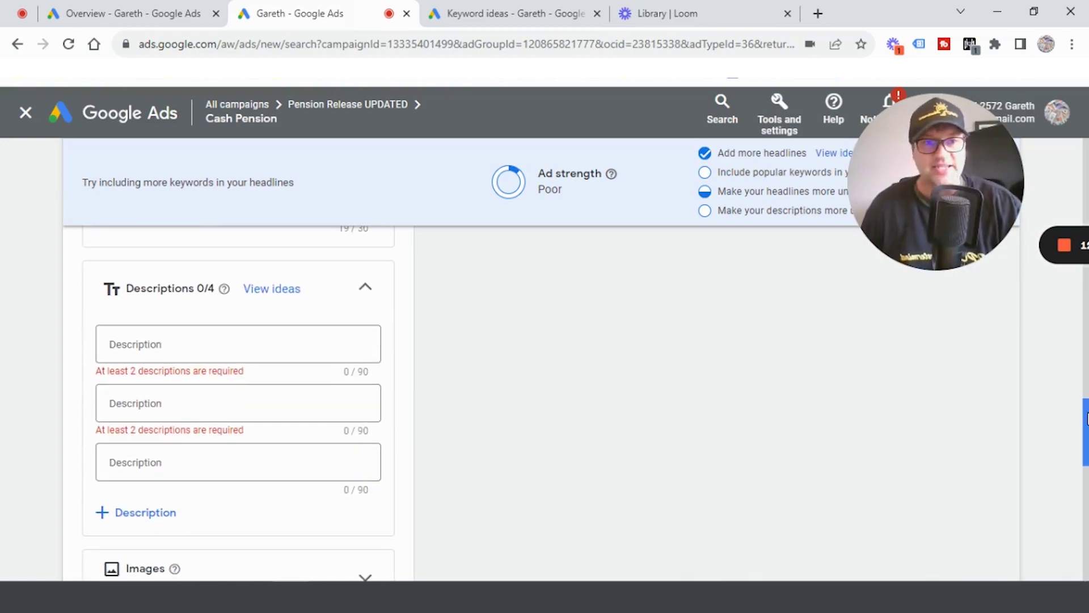
pyautogui.click(156, 344)
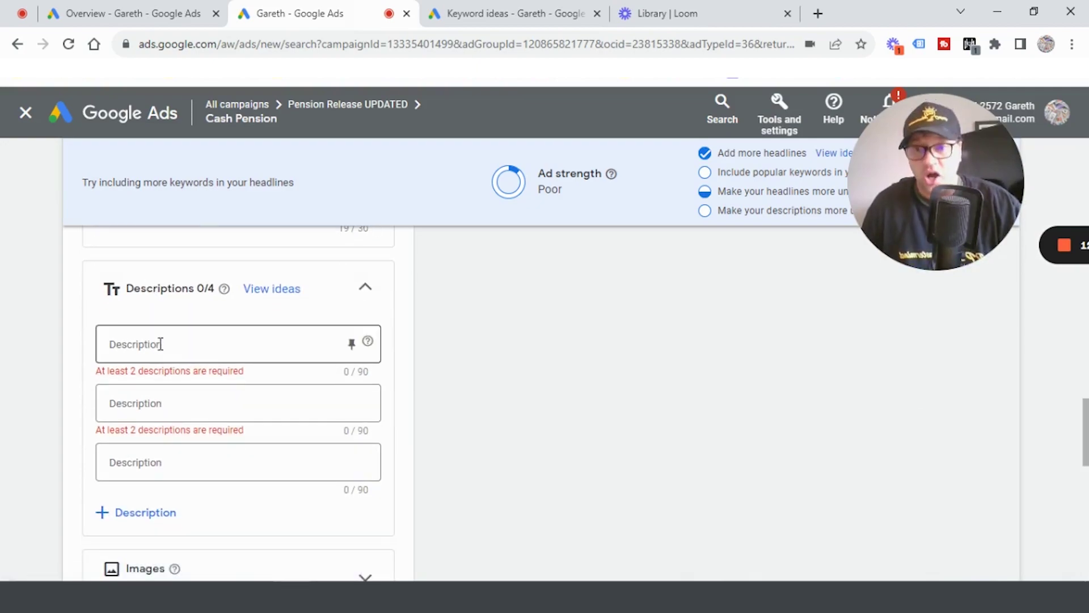
pyautogui.click(157, 344)
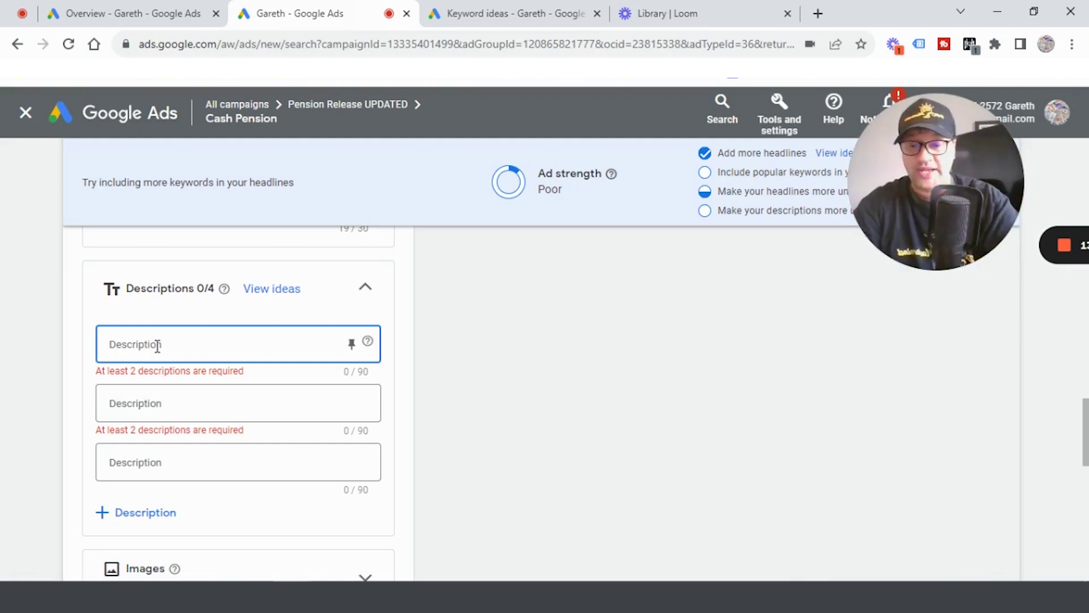
pyautogui.write('H')
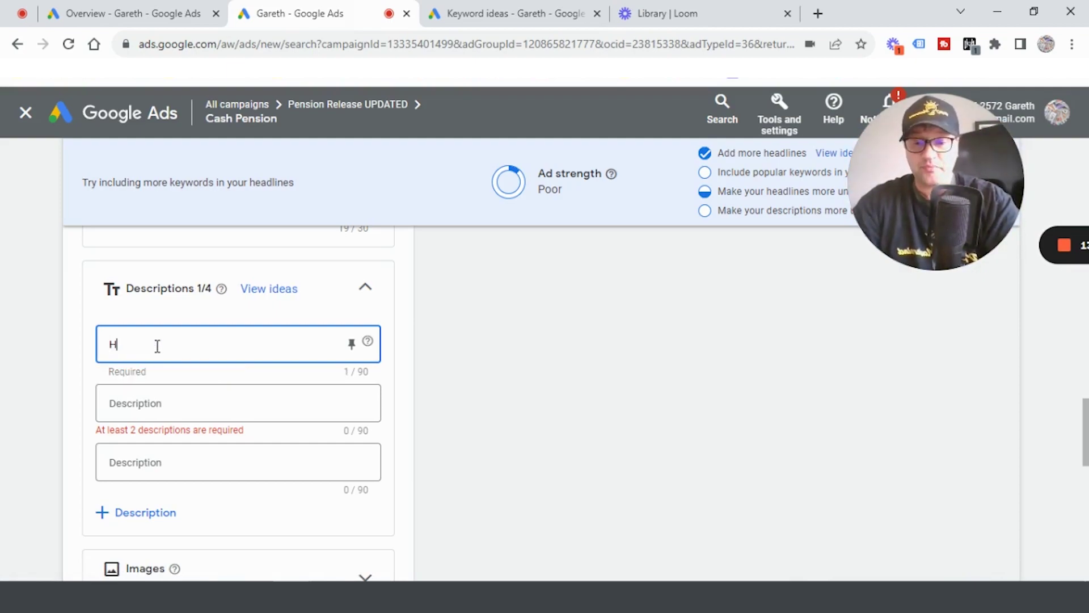
pyautogui.press('BackSpace')
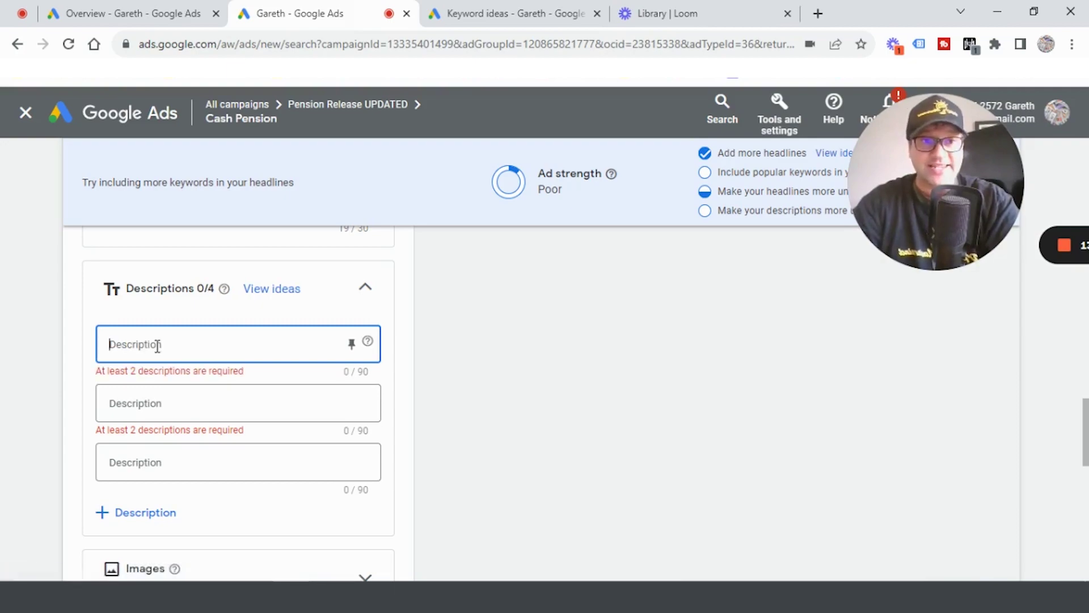
pyautogui.write('D')
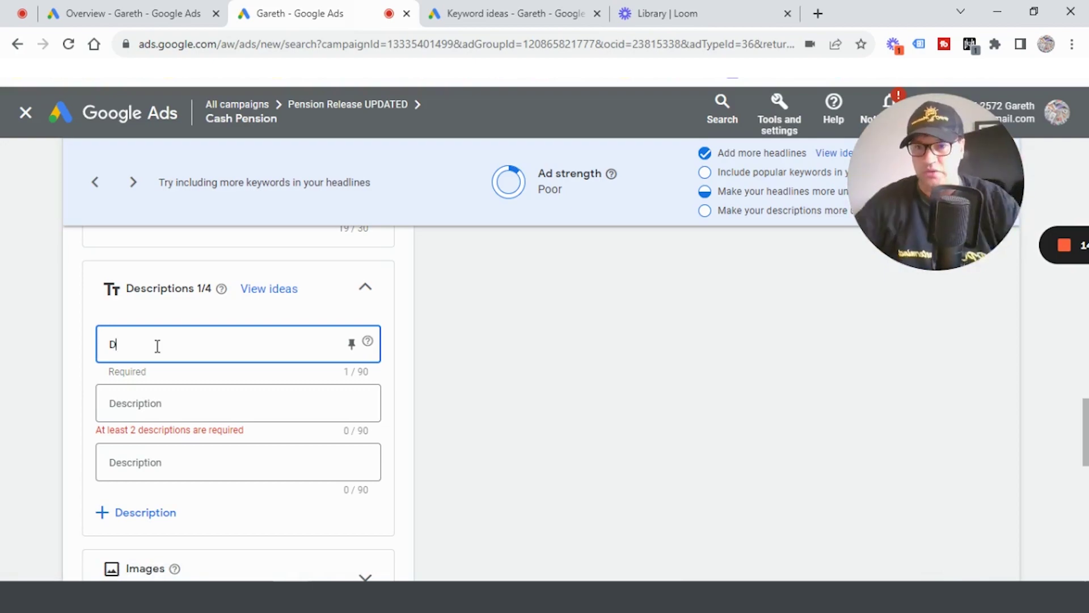
pyautogui.write('is')
pyautogui.press('BackSpace')
pyautogui.press('BackSpace')
pyautogui.press('BackSpace')
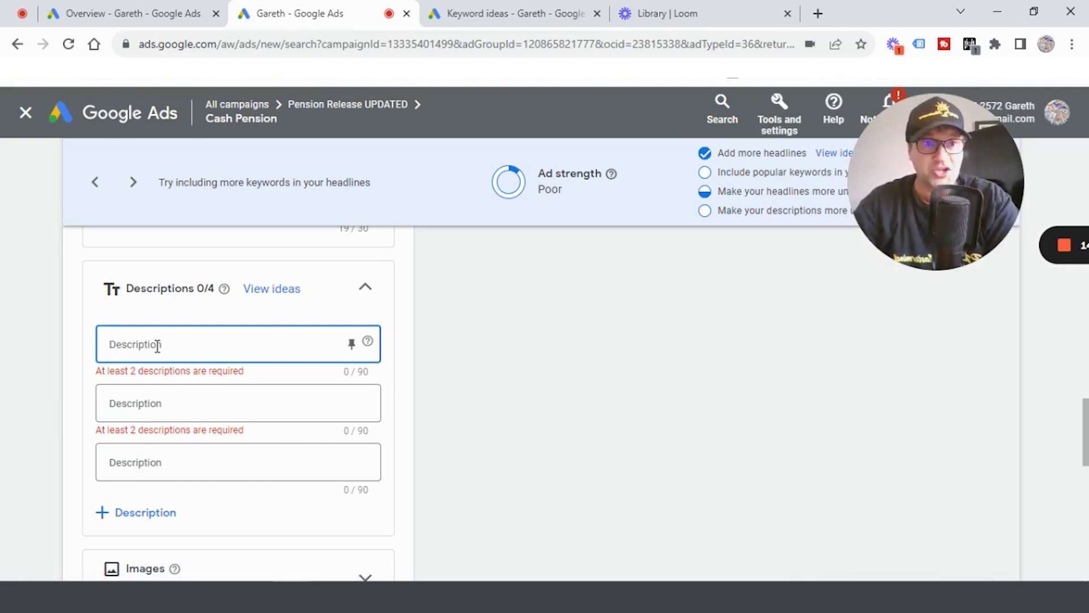
# - Begin the first description with the question "Do you want a deep clean in your home?"
pyautogui.write('Do')
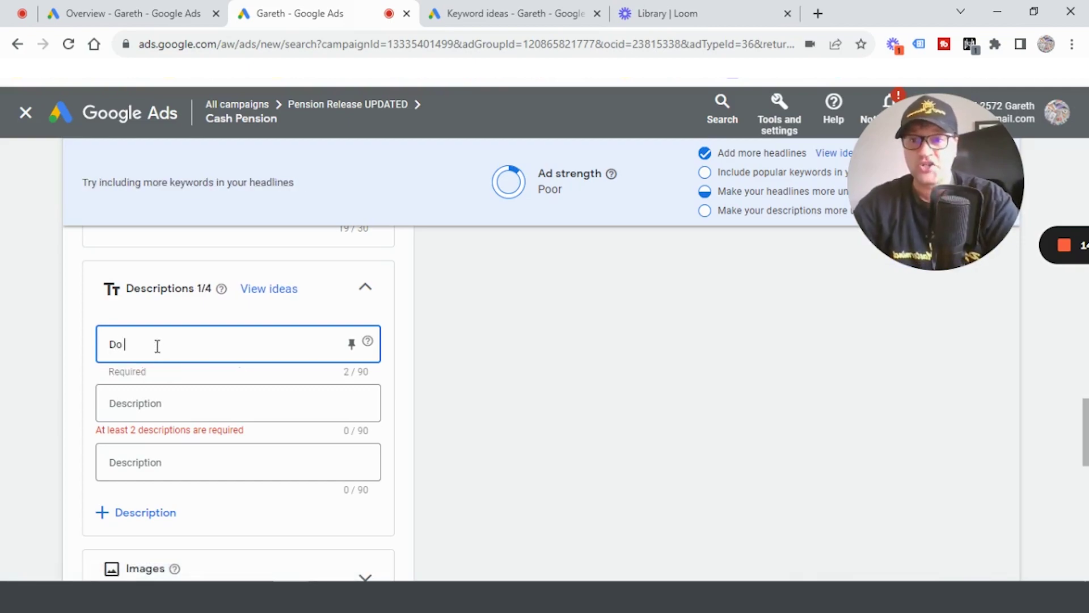
pyautogui.write(' you want a deep ')
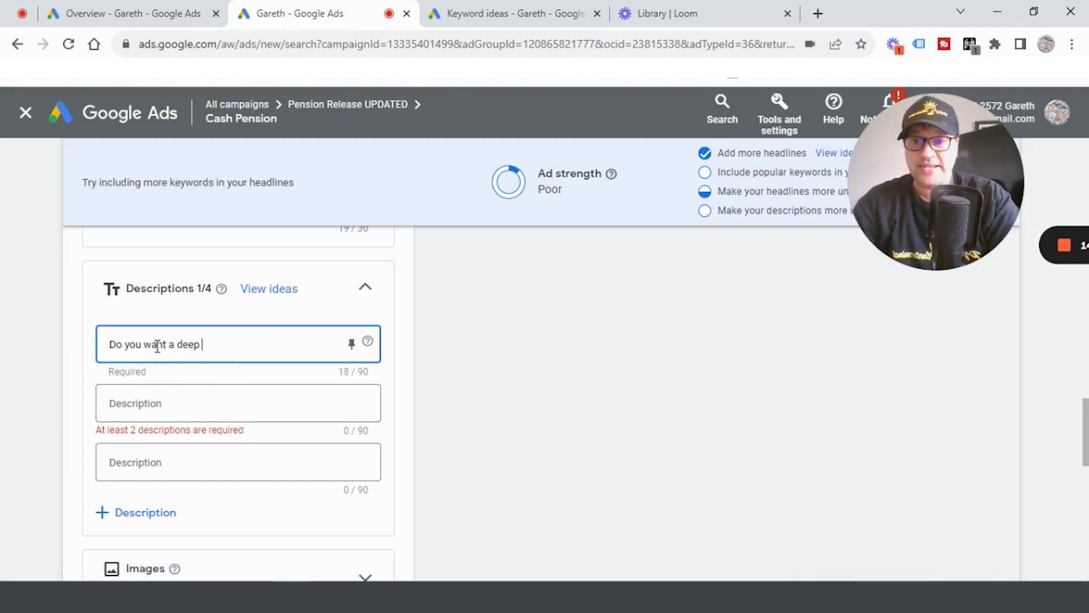
pyautogui.write('clean in your ')
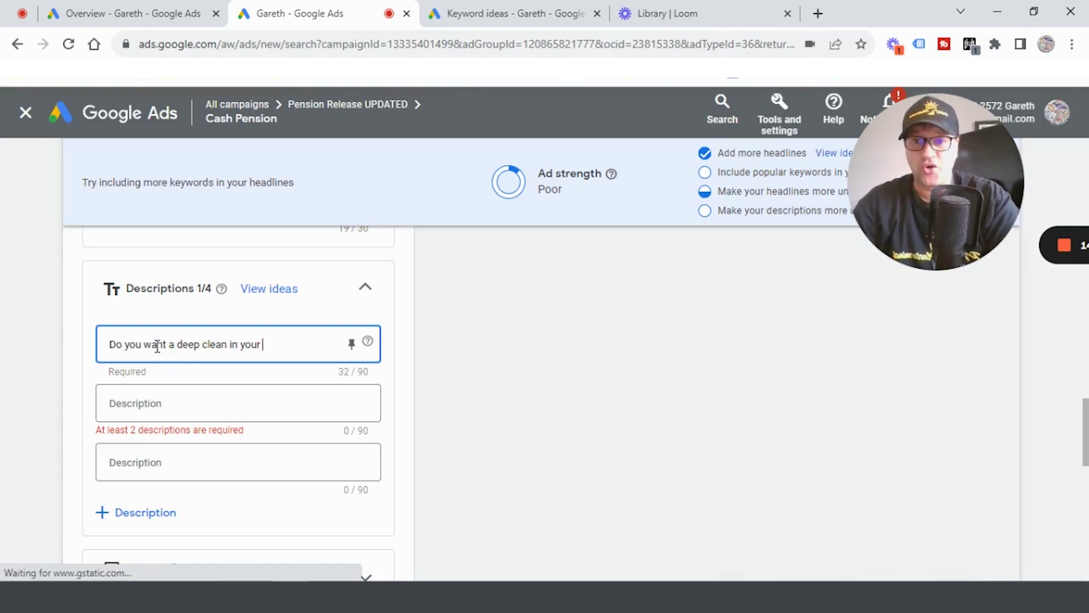
pyautogui.write('home?')
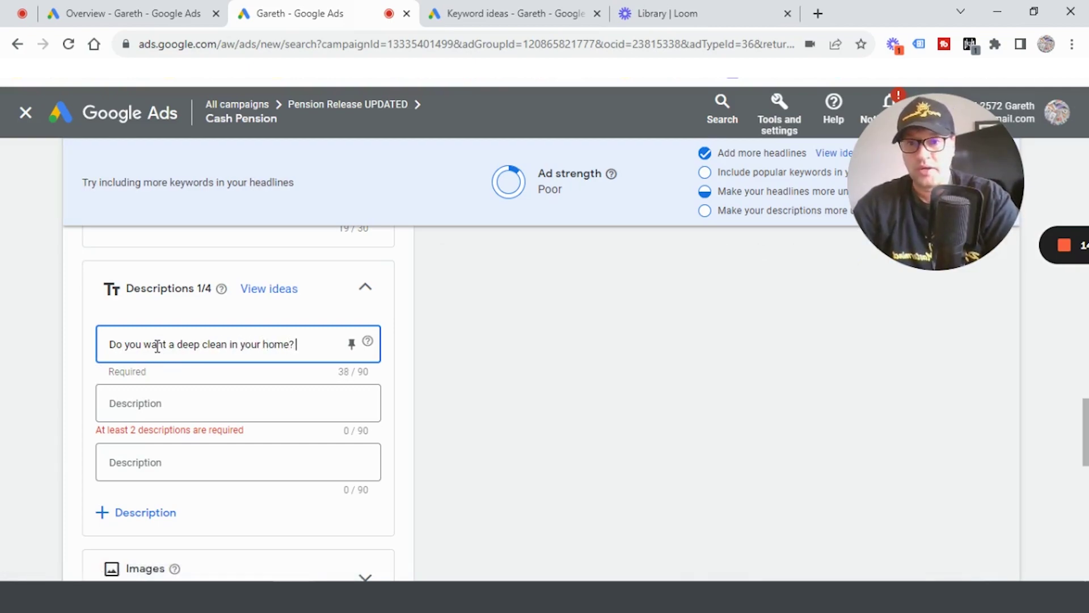
# - Add the offer "20% Off all hosue cleaning services" after the question in the first description
pyautogui.write(' 20% ')
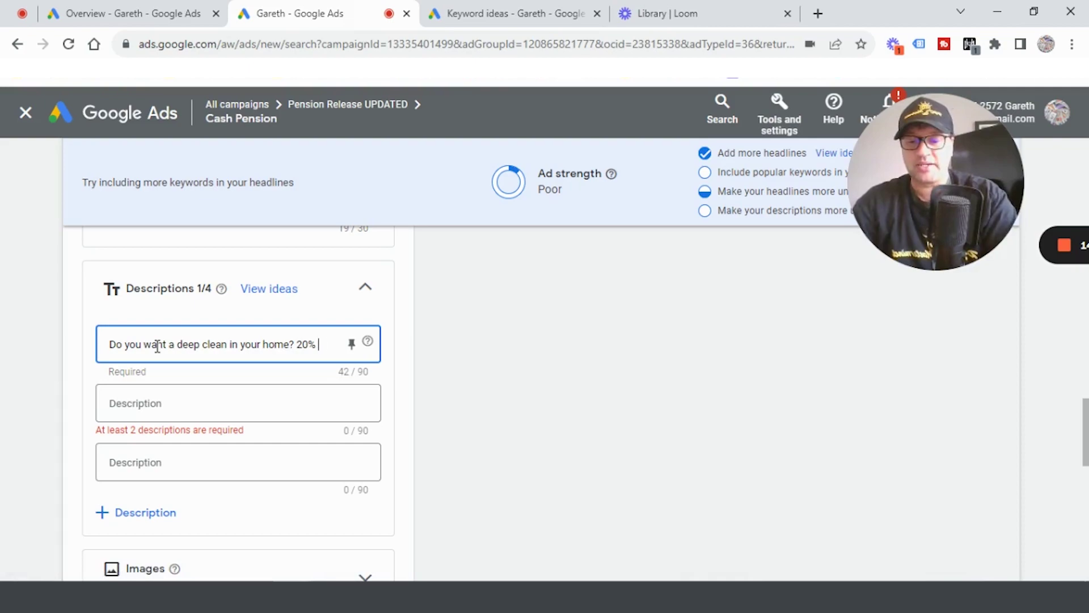
pyautogui.write('off')
pyautogui.press('BackSpace')
pyautogui.press('BackSpace')
pyautogui.press('BackSpace')
pyautogui.write('o')
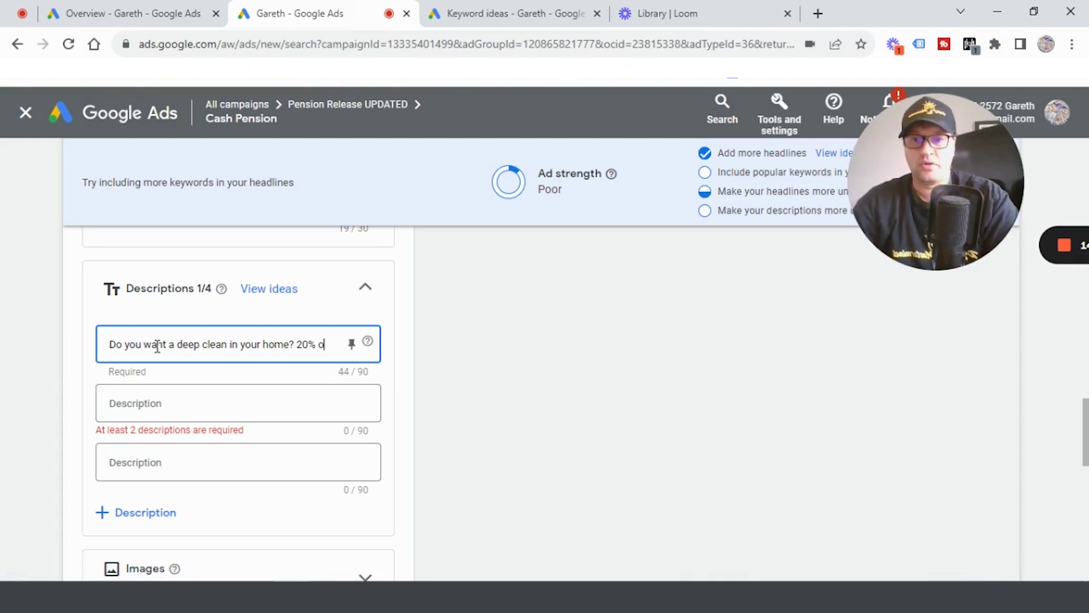
pyautogui.press('BackSpace')
pyautogui.write('Off al')
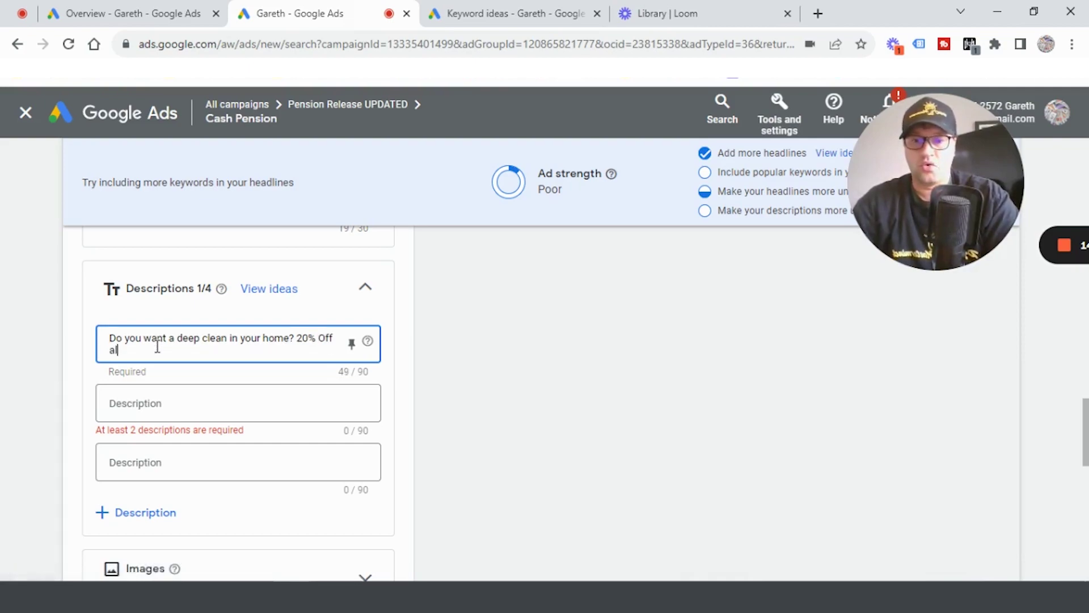
pyautogui.write('l hosue cleaning')
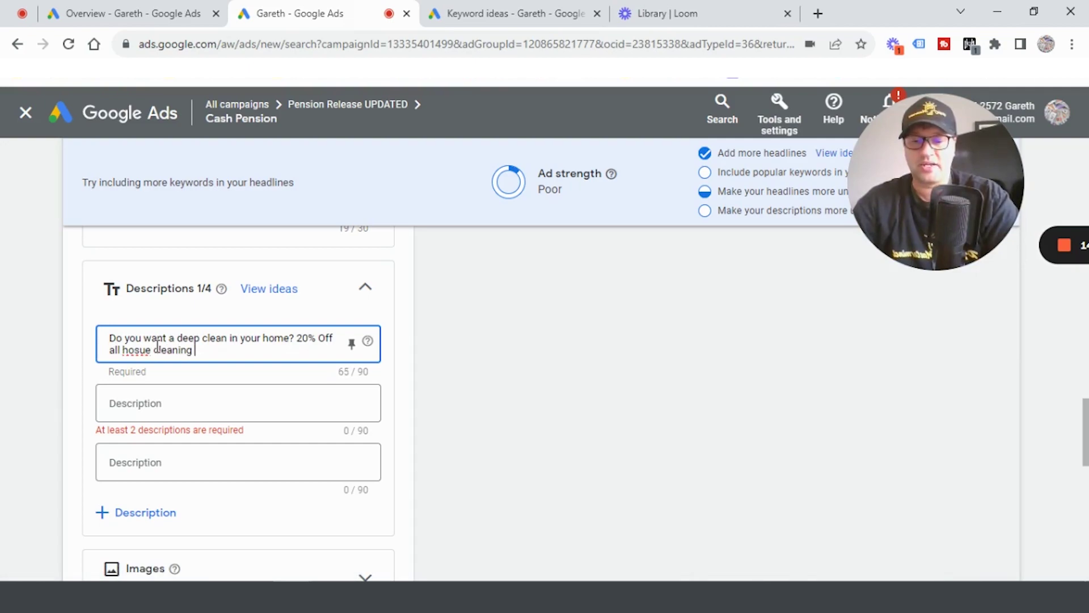
pyautogui.write(' services')
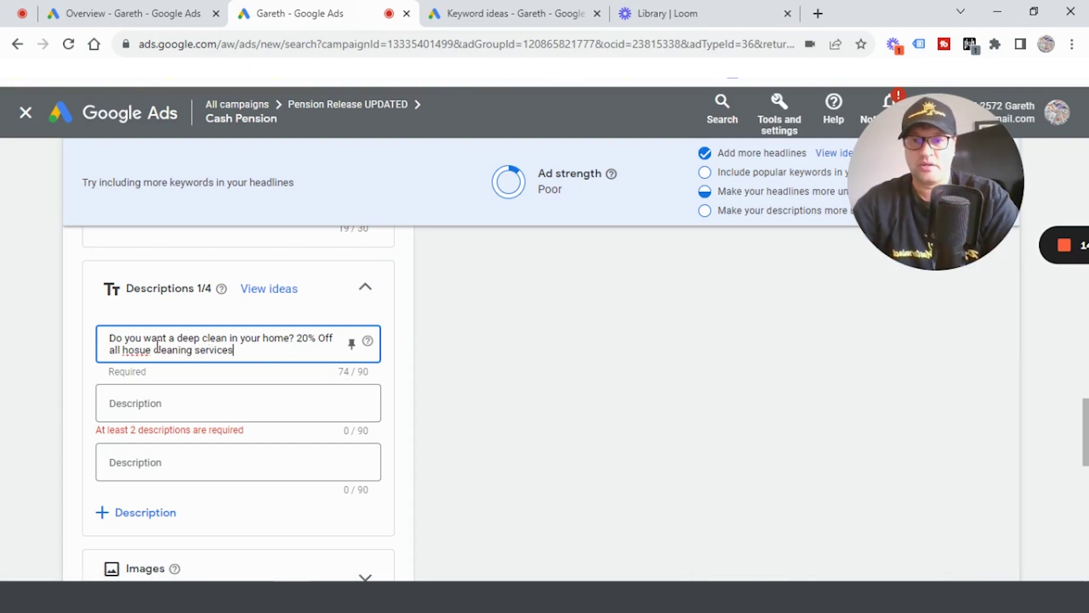
# - Continue the first description after the offer with a new sentence reading "Local deep cleaning &"
pyautogui.write('. Local')
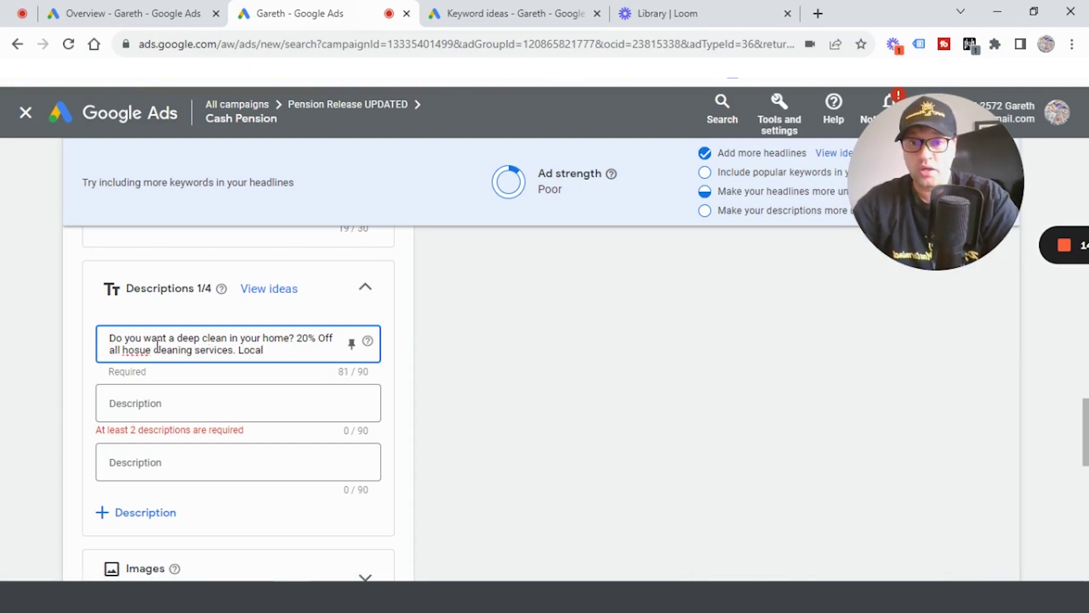
pyautogui.write(' depp')
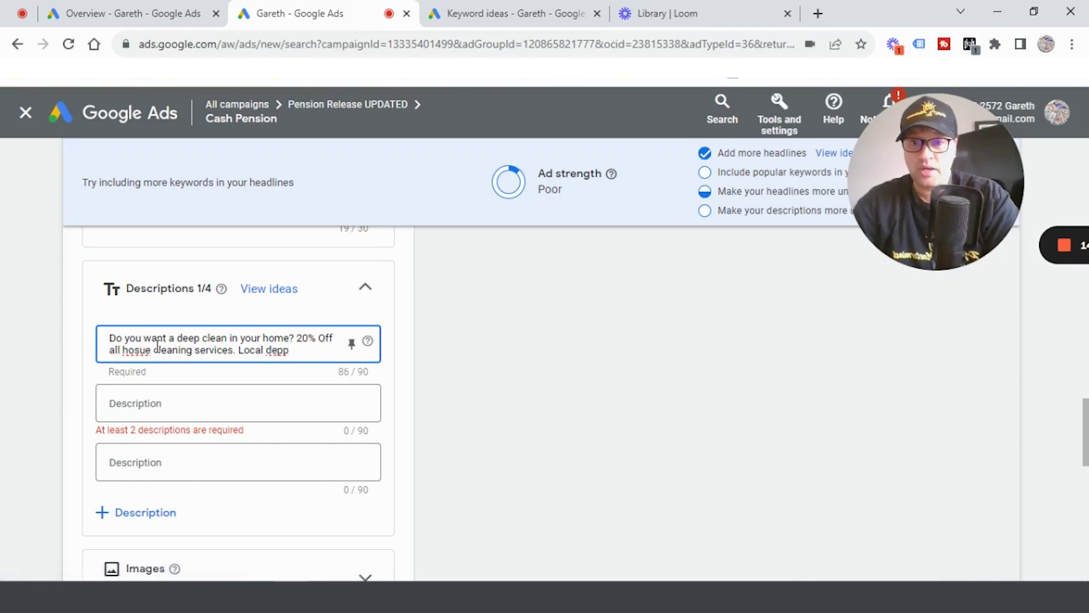
pyautogui.press('BackSpace')
pyautogui.press('BackSpace')
pyautogui.write('epp')
pyautogui.press('BackSpace')
pyautogui.press('BackSpace')
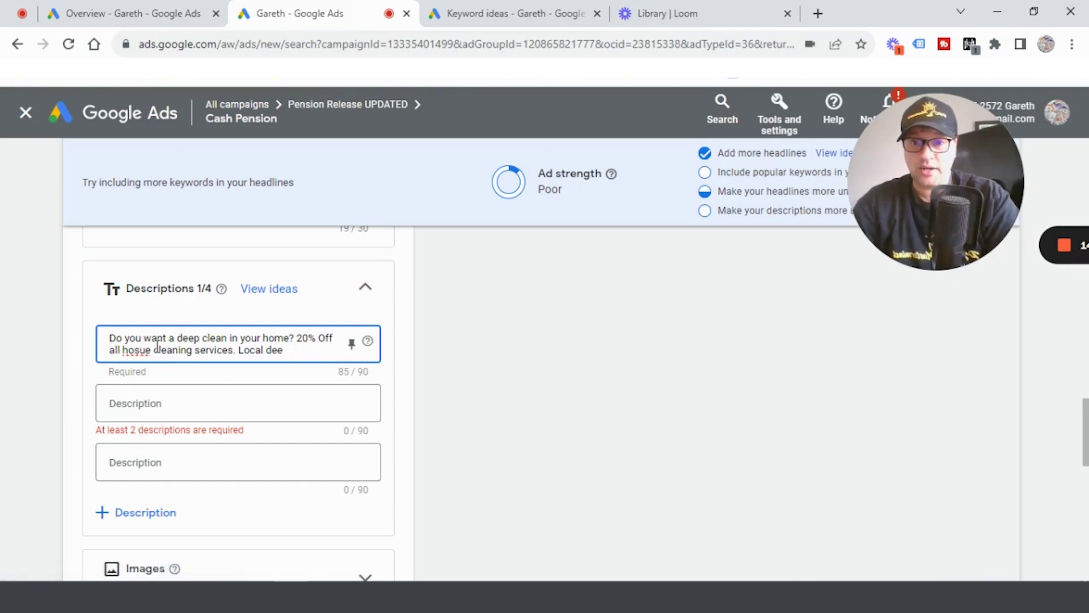
pyautogui.write('p c')
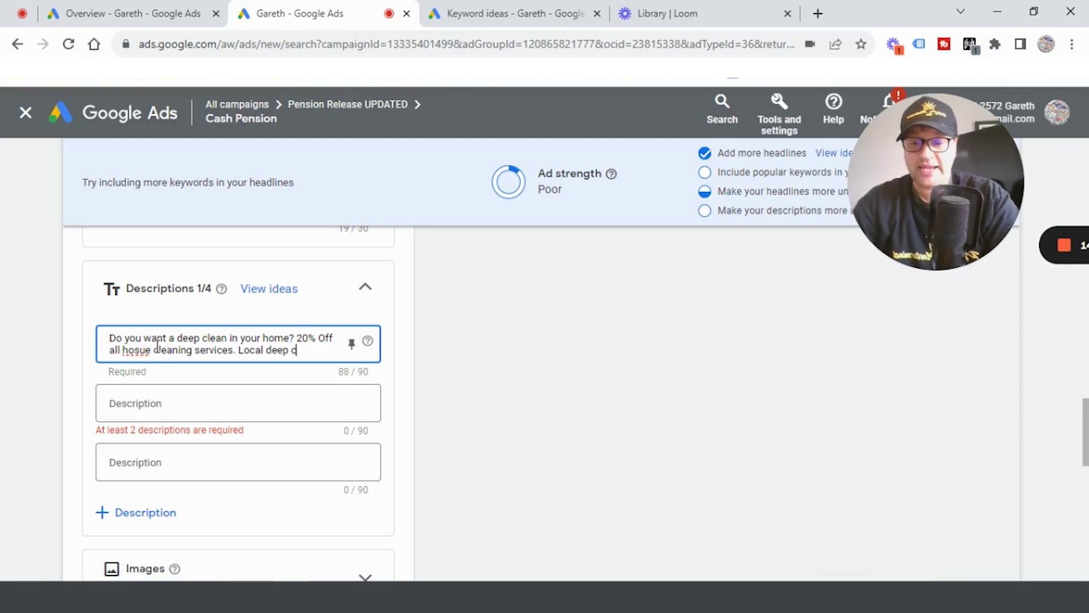
pyautogui.write('leaning &')
# - Shorten the first description's ending to "Local deep clean"
pyautogui.press('BackSpace')
pyautogui.press('BackSpace')
pyautogui.press('BackSpace')
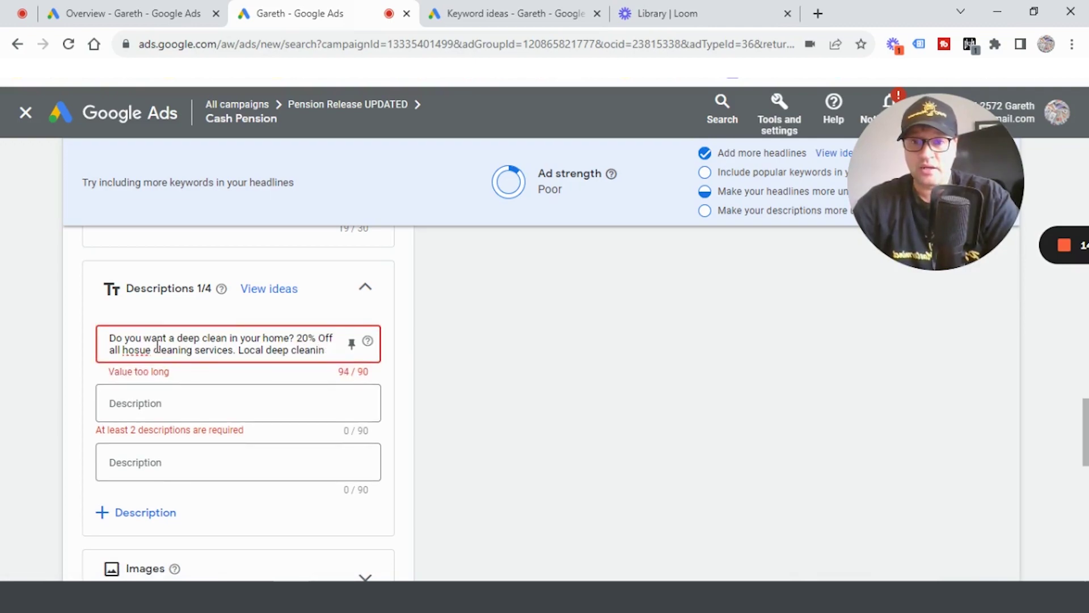
pyautogui.press('BackSpace')
pyautogui.press('BackSpace')
pyautogui.press('BackSpace')
pyautogui.press('BackSpace')
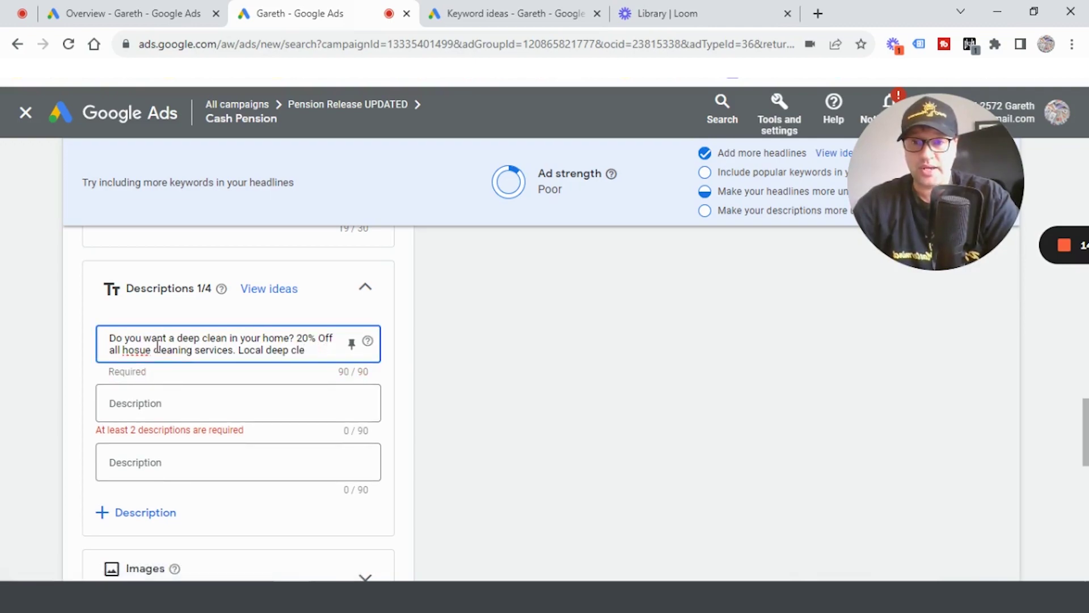
pyautogui.write('an')
# - Replace "deep clean" after "Local" with "Services" in the first description and correct the misspelled "hosue" to "house"
pyautogui.press('BackSpace')
pyautogui.press('BackSpace')
pyautogui.press('BackSpace')
pyautogui.press('BackSpace')
pyautogui.press('BackSpace')
pyautogui.press('BackSpace')
pyautogui.press('BackSpace')
pyautogui.press('BackSpace')
pyautogui.press('BackSpace')
pyautogui.press('BackSpace')
pyautogui.press('BackSpace')
pyautogui.write('Services')
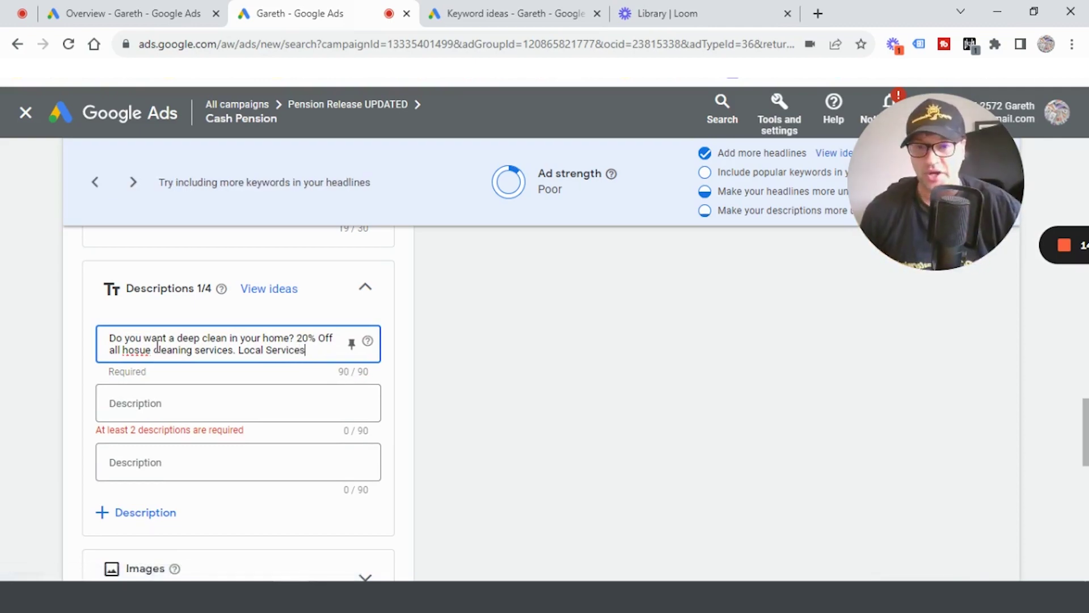
pyautogui.rightClick(143, 346)
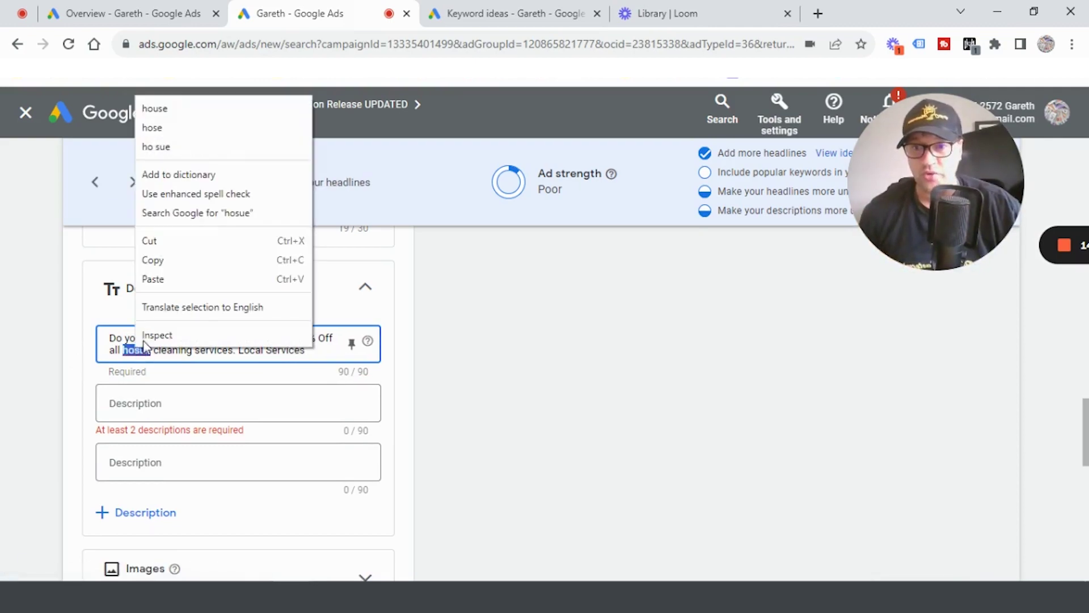
pyautogui.click(340, 216)
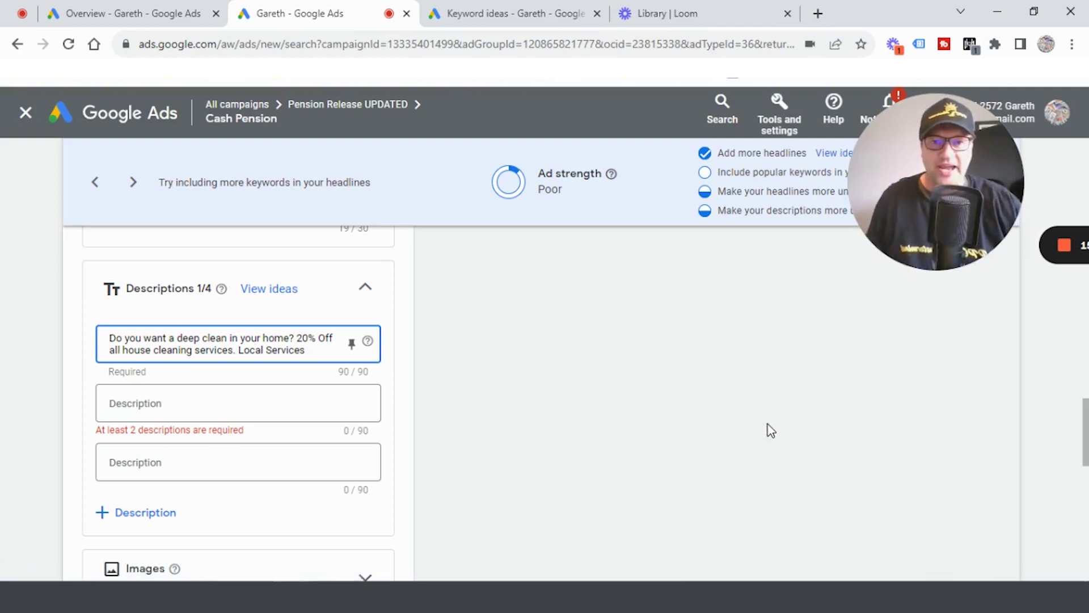
# - Check how the new description appears with the headlines and display path in the mobile ad preview
pyautogui.scroll(2, 834, 410)
pyautogui.scroll(4, 834, 409)
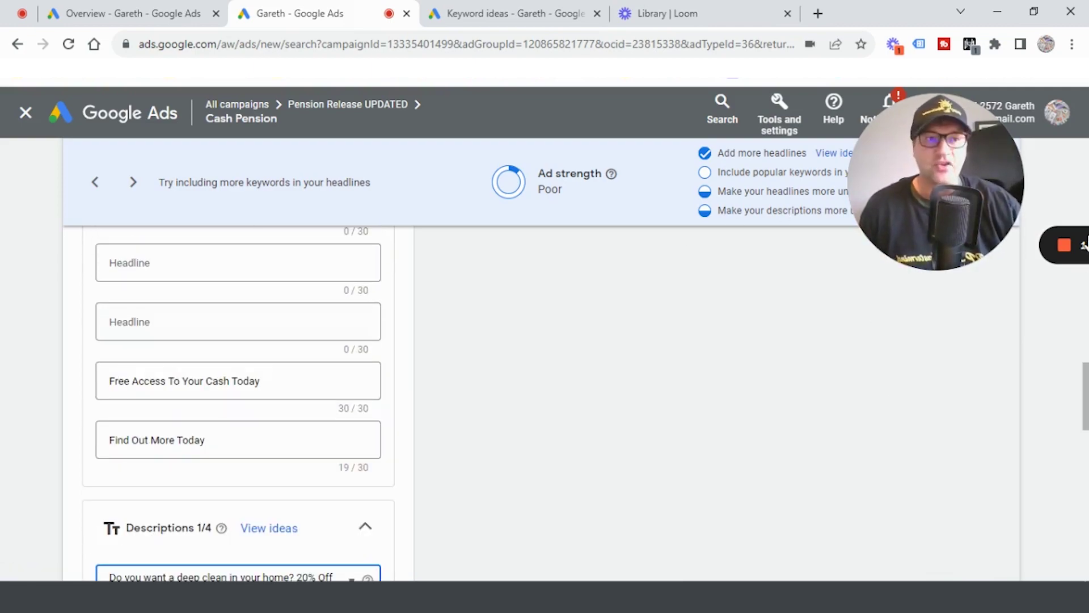
pyautogui.scroll(10, 1015, 410)
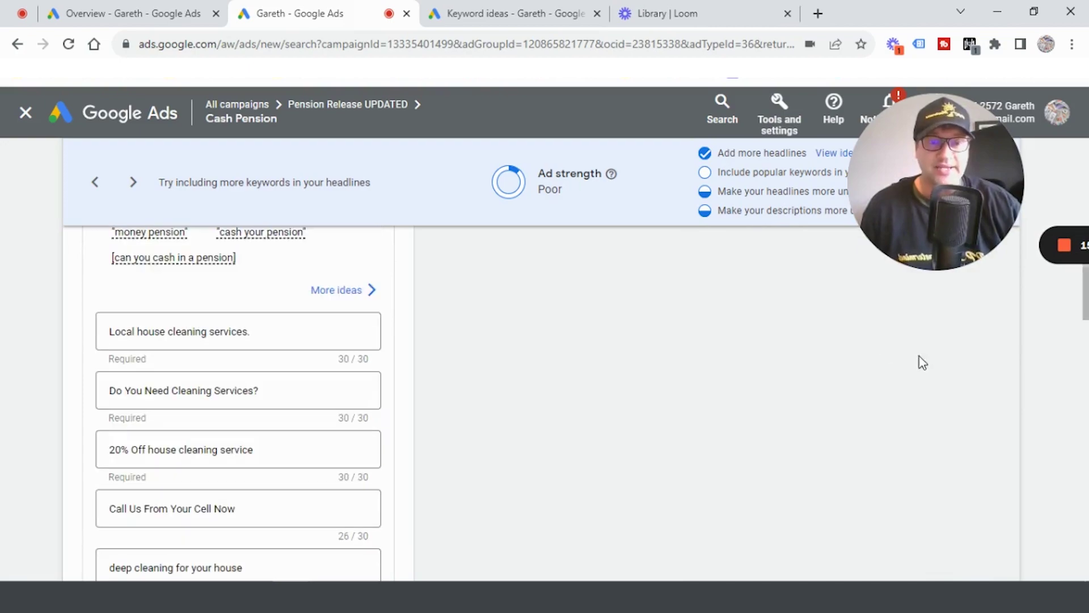
pyautogui.scroll(6, 964, 363)
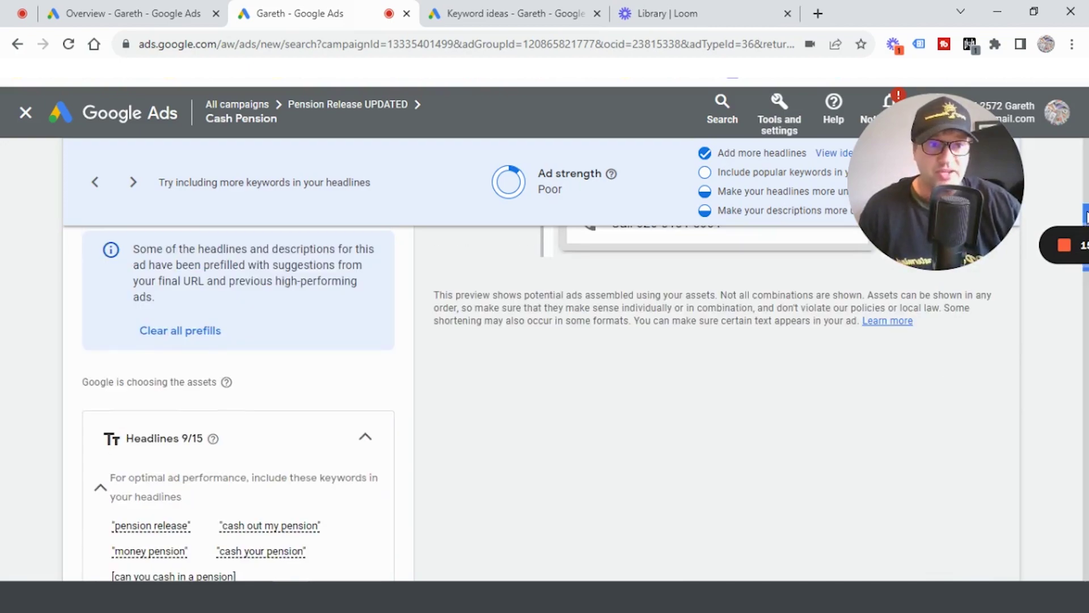
pyautogui.moveTo(1086, 190); pyautogui.dragTo(1082, 174)
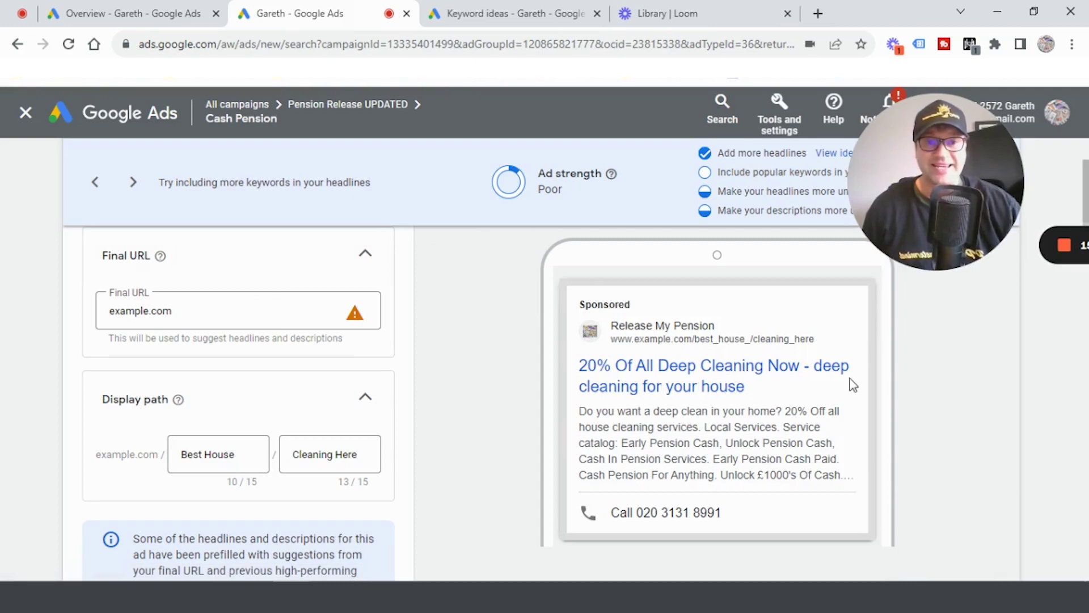
# - Revisit the Keyword Planner ideas and the ad editor, and return to the All campaigns Overview page
pyautogui.click(468, 17)
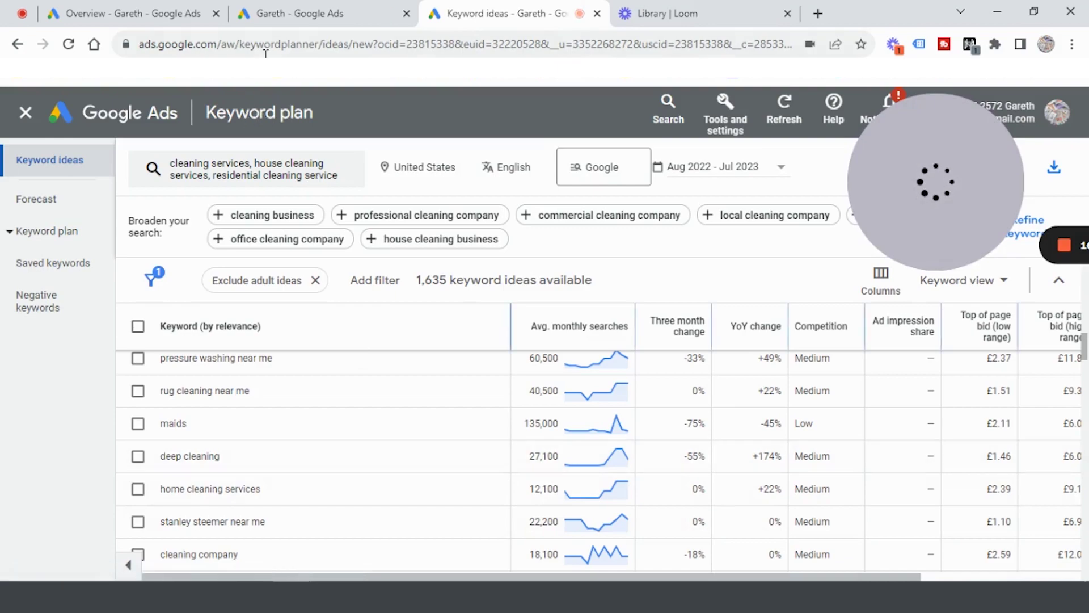
pyautogui.click(281, 16)
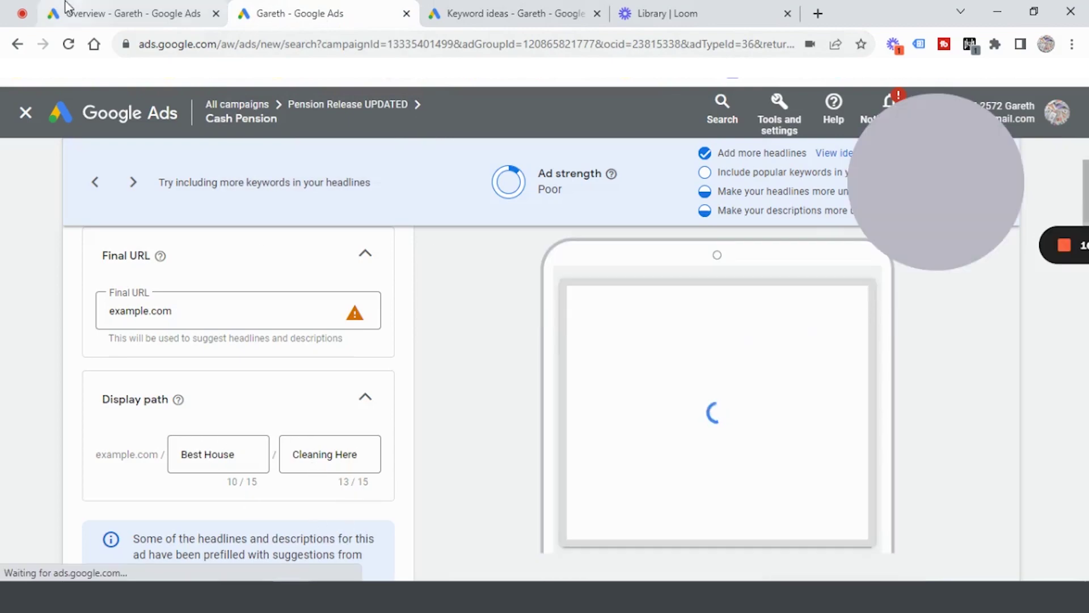
pyautogui.click(80, 12)
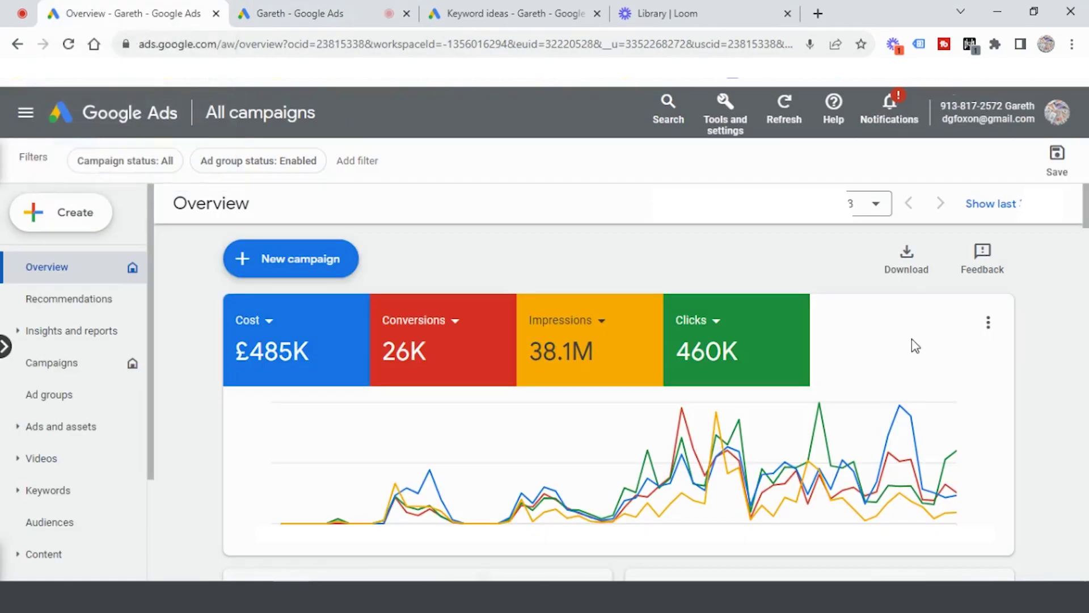